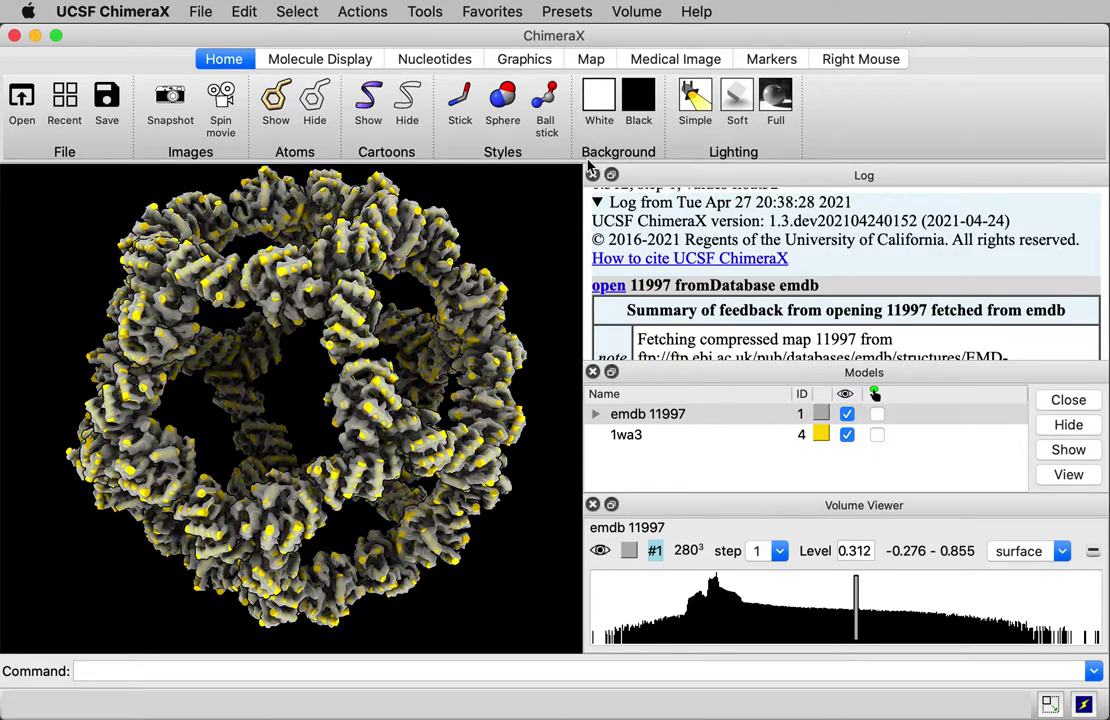
- Hide the emdb 11997 map so only the yellow 1wa3 helix-cylinder cage shows, then close ChimeraX
drag(275, 370, 235, 401)
click(847, 436)
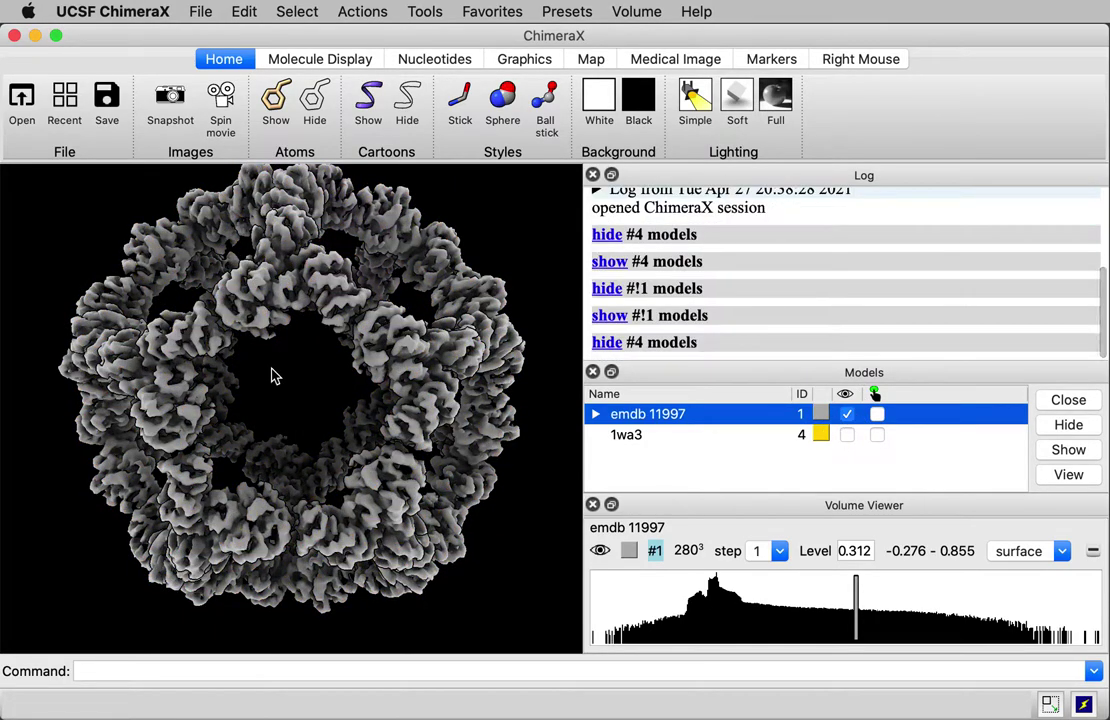
drag(272, 374, 110, 430)
click(847, 413)
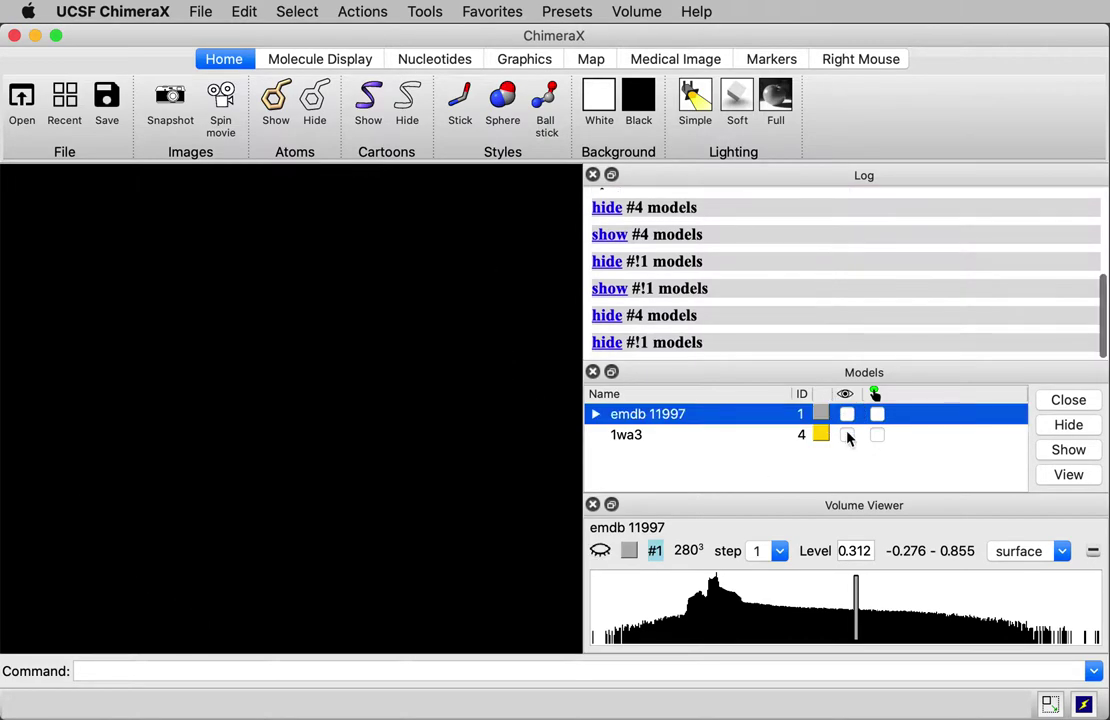
click(847, 435)
drag(215, 400, 320, 440)
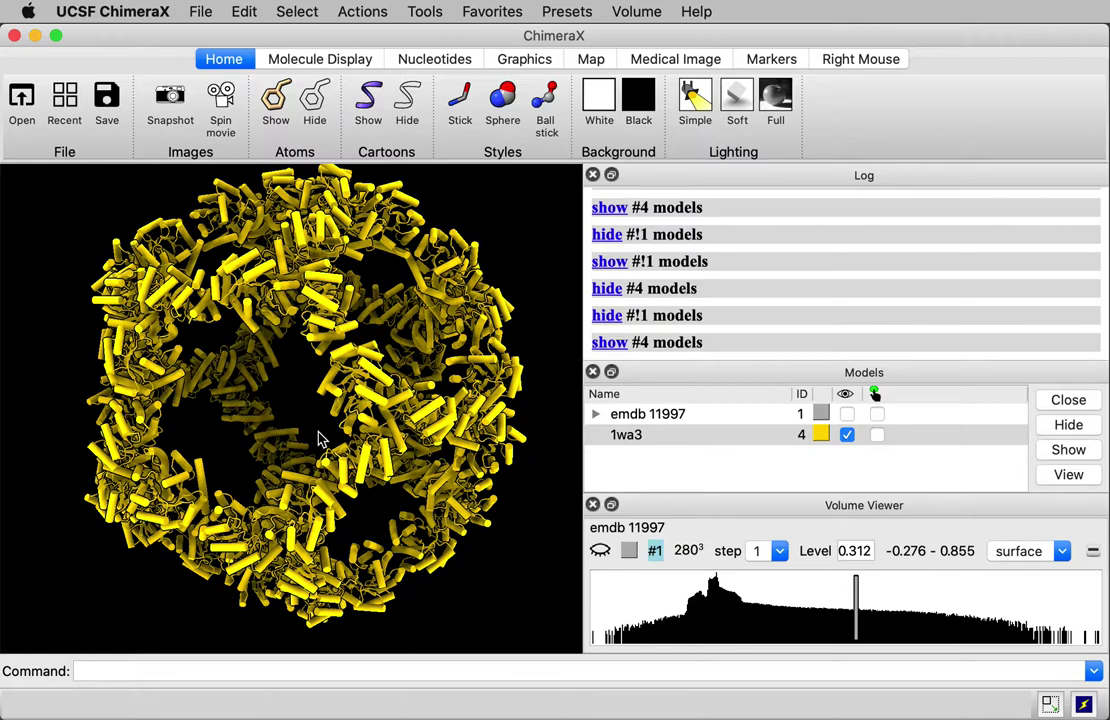
click(14, 35)
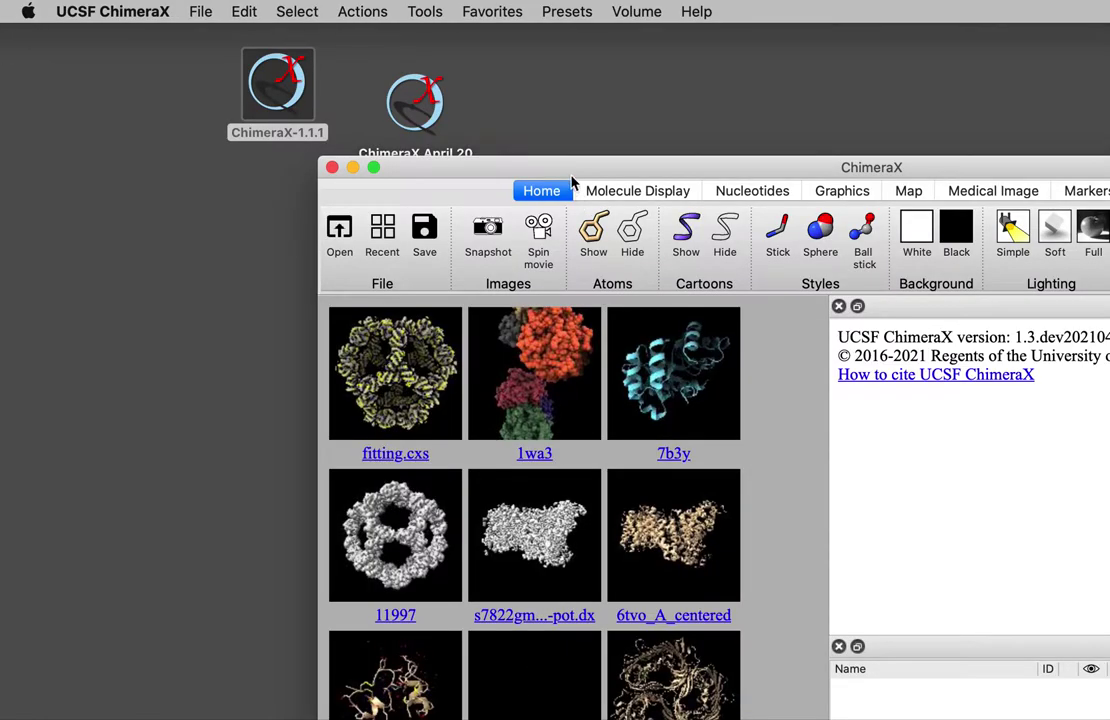
- In a new full-screen window, fetch density map 11997 from EMDB as model #1
drag(565, 178, 255, 14)
click(115, 669)
text(open 11997)
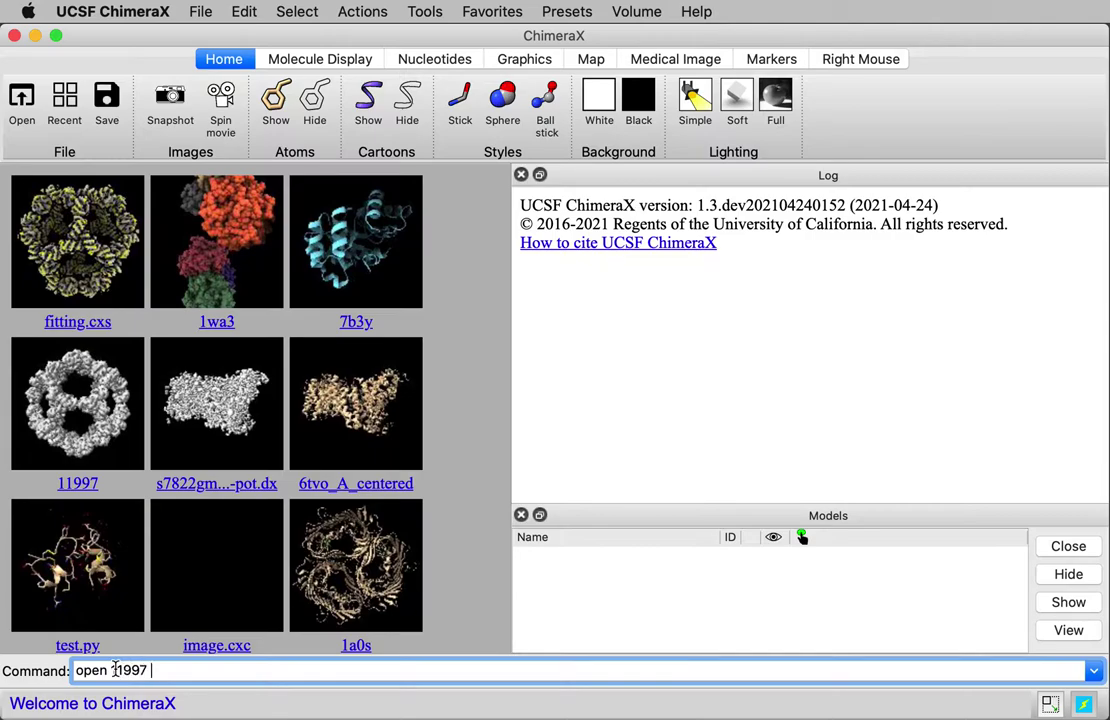
text( from emdb)
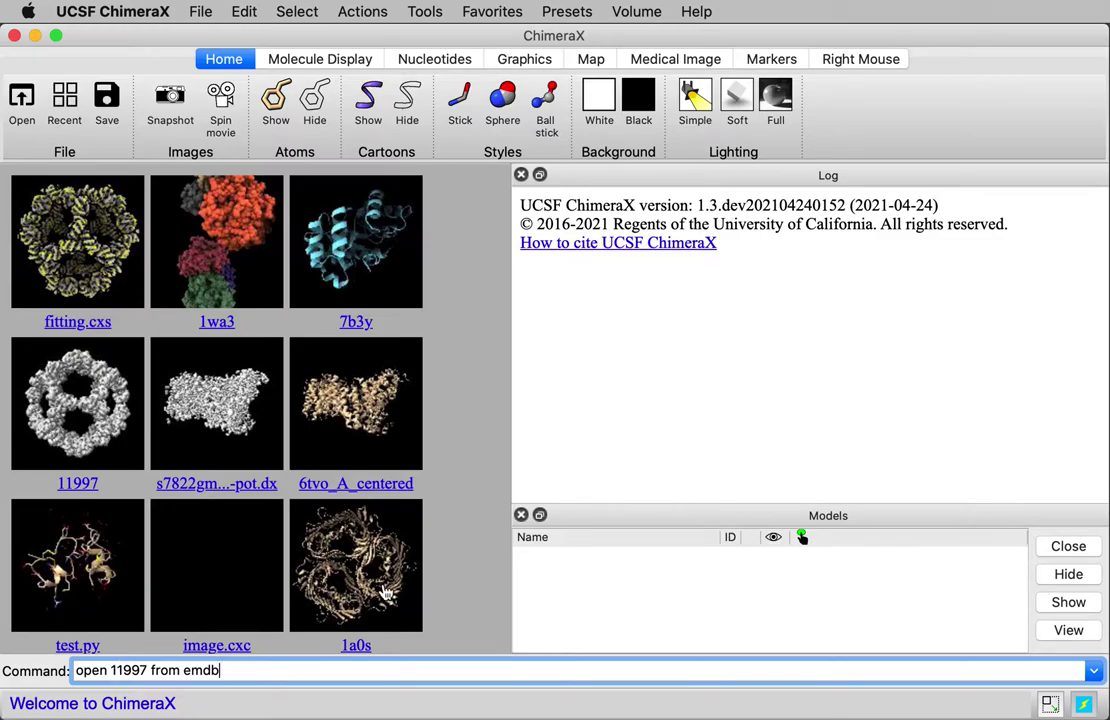
key(Return)
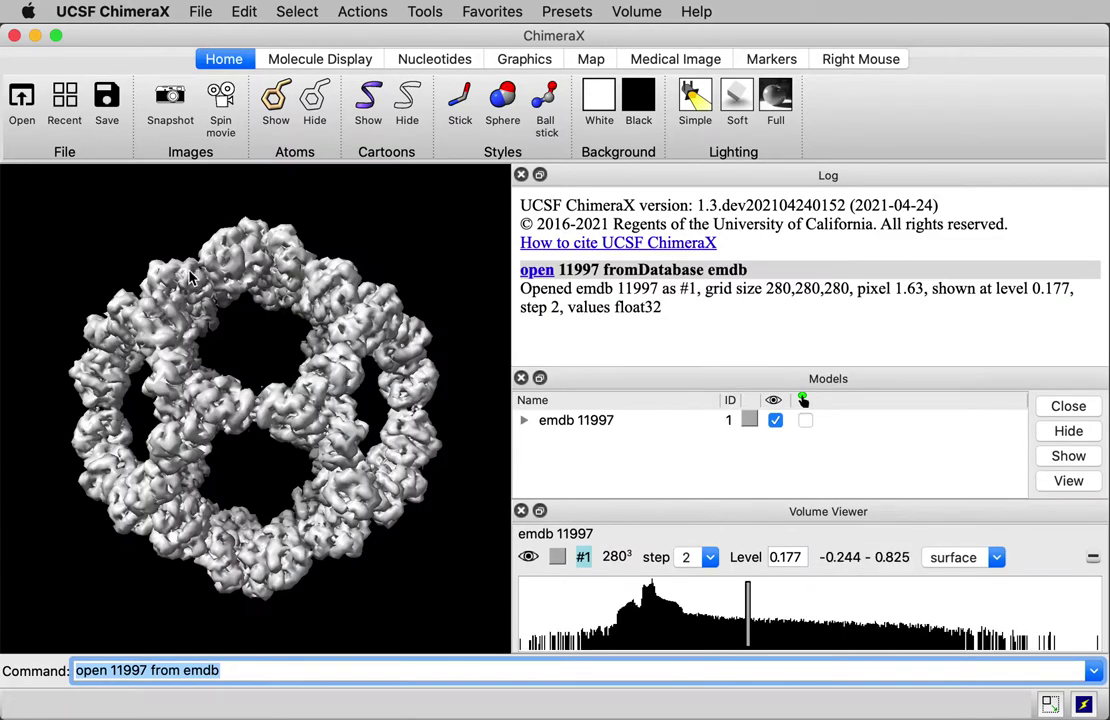
drag(190, 277, 174, 358)
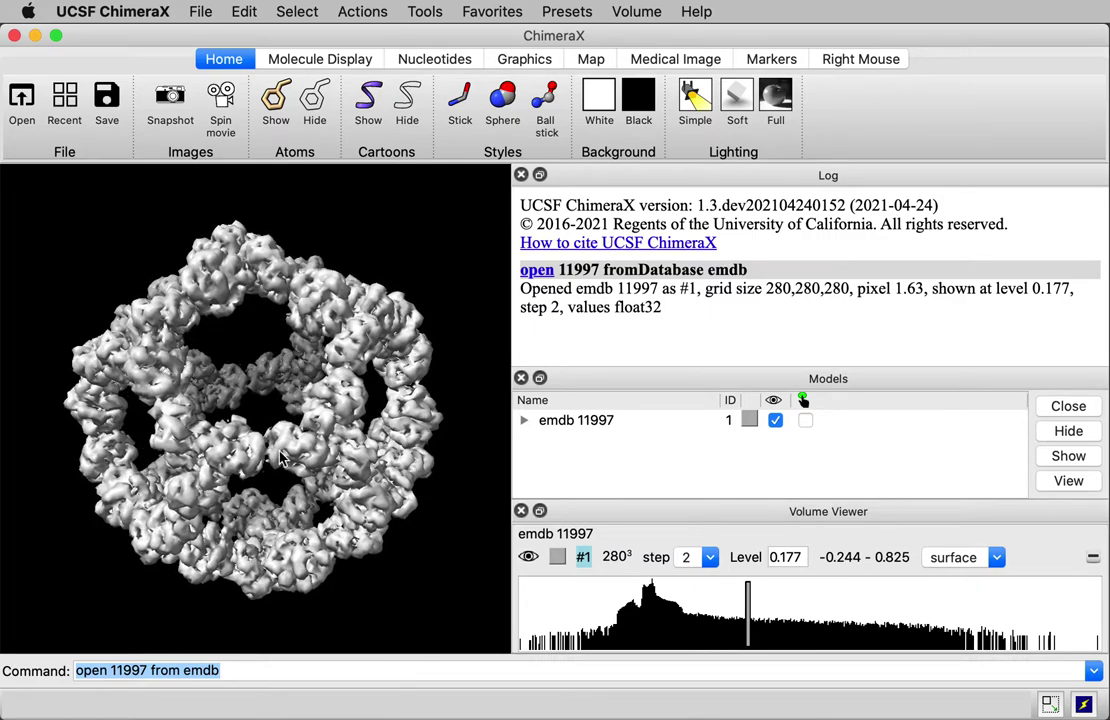
drag(242, 391, 300, 404)
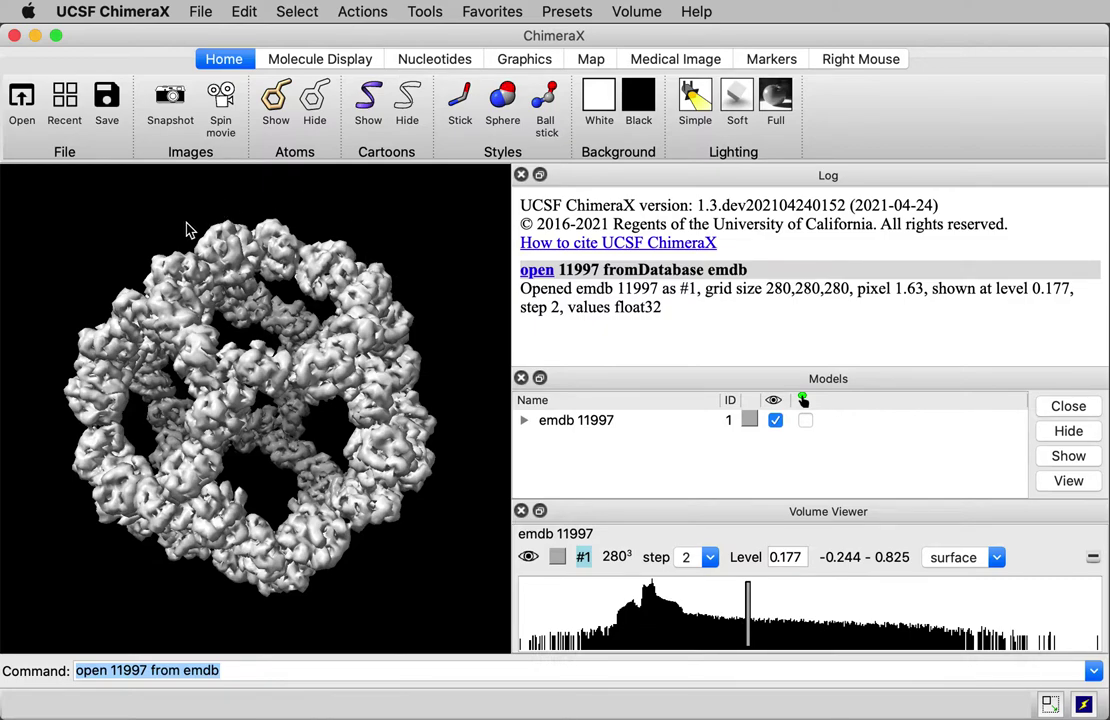
drag(192, 275, 264, 364)
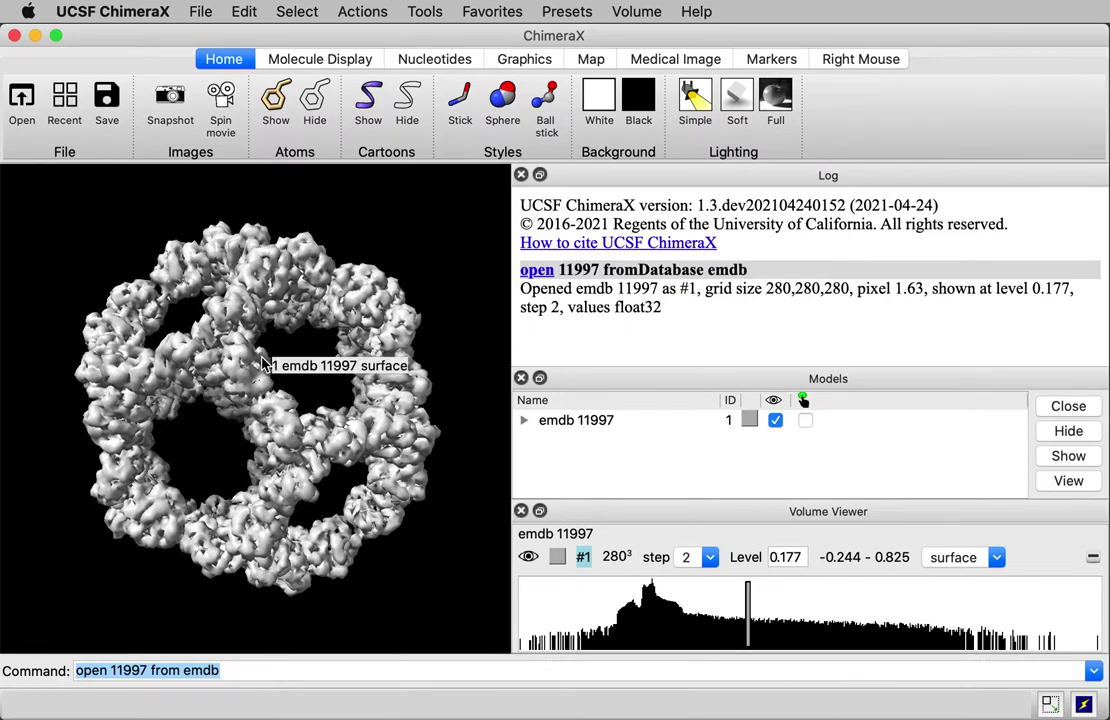
drag(216, 293, 290, 335)
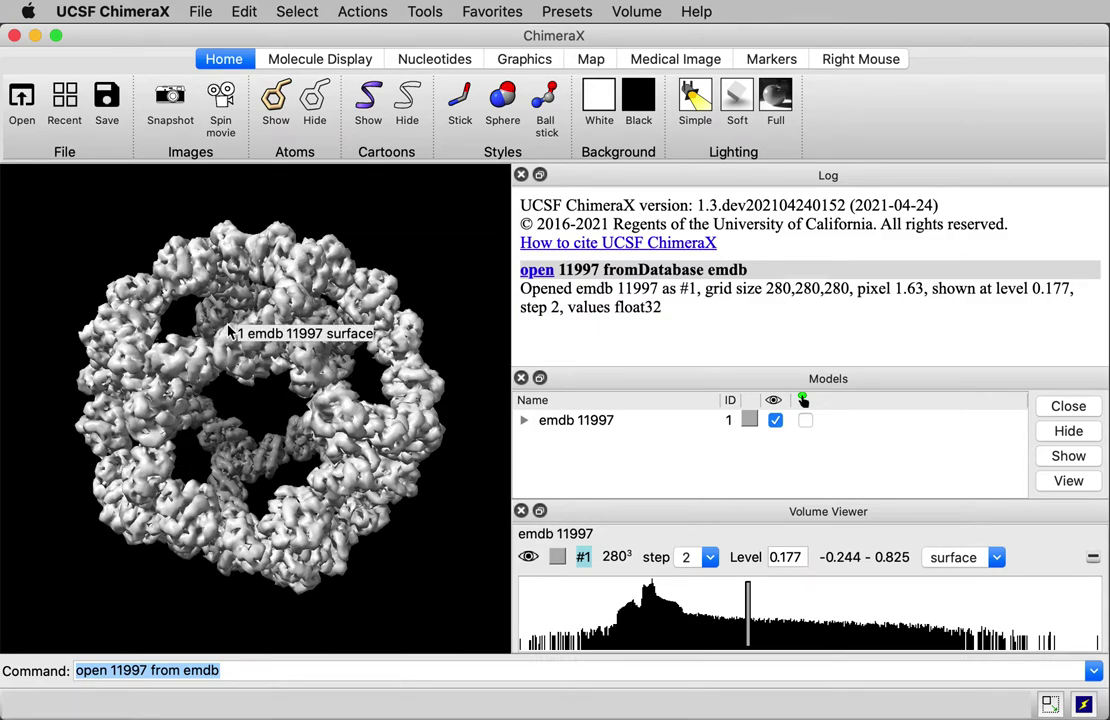
click(68, 101)
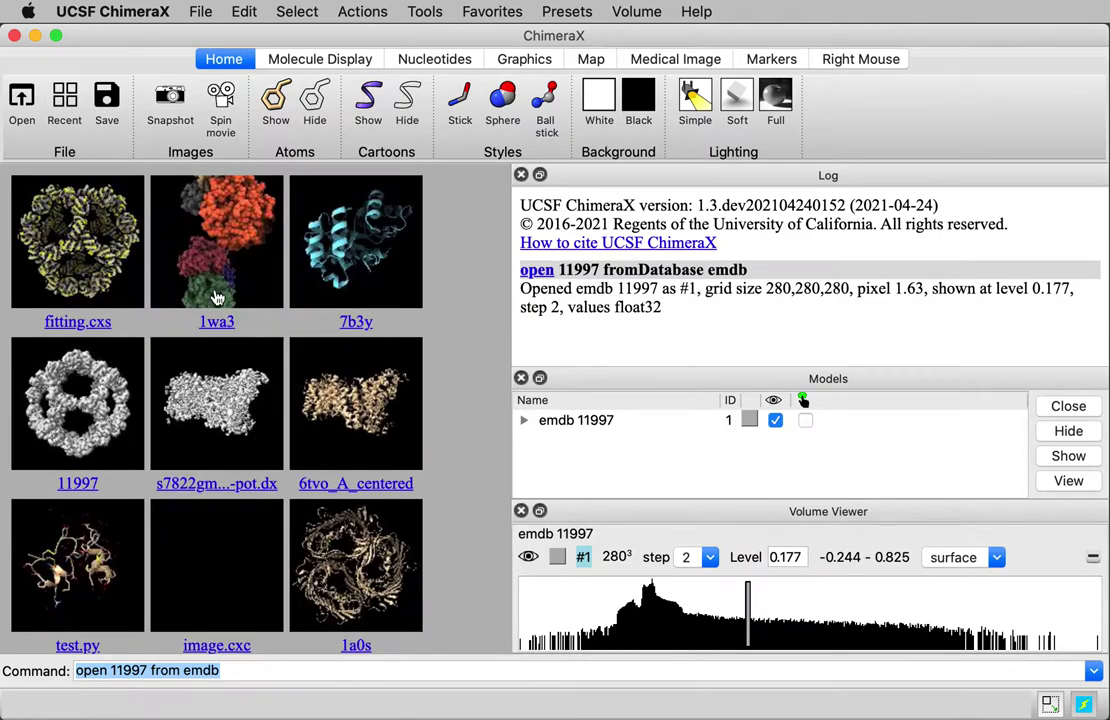
click(68, 116)
- Open the 1wa3 aldolase structure as model #2 and hide the emdb 11997 map
text(op)
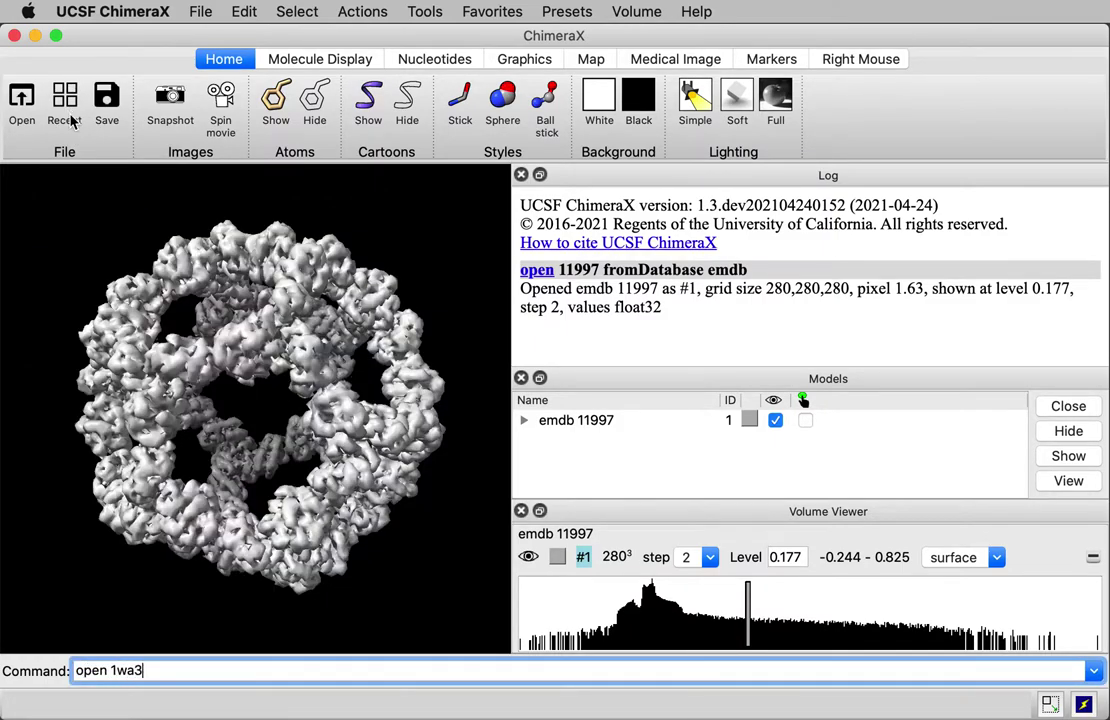
text(en 1wa3)
key(Return)
drag(287, 346, 345, 420)
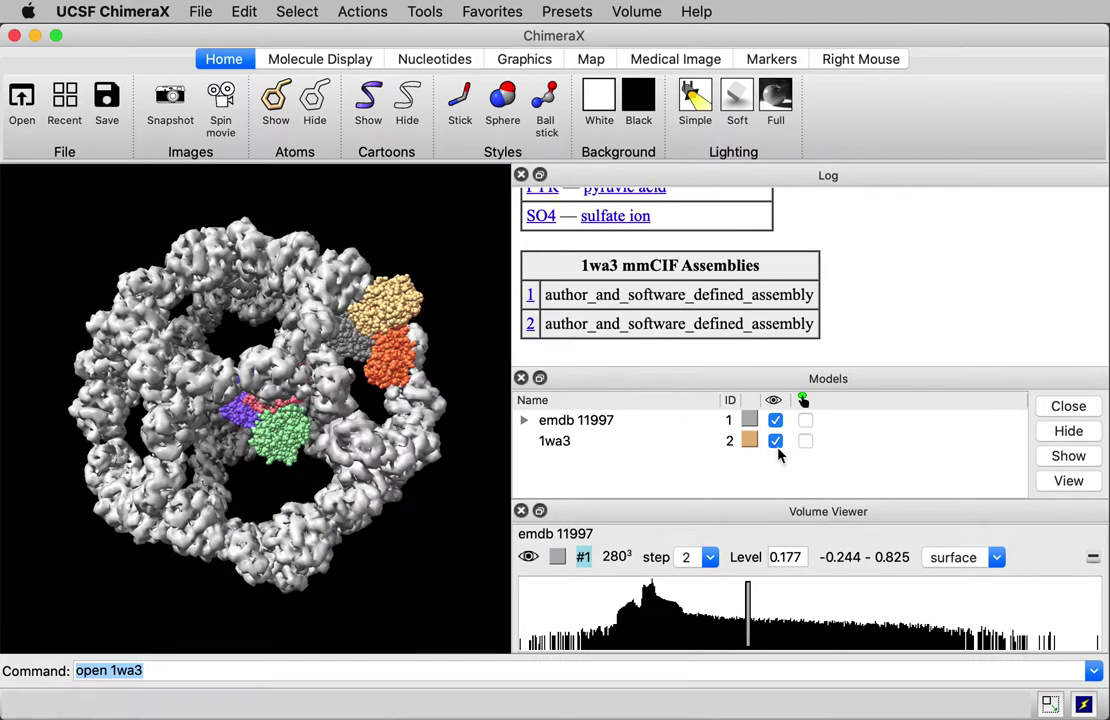
click(775, 420)
drag(326, 325, 439, 377)
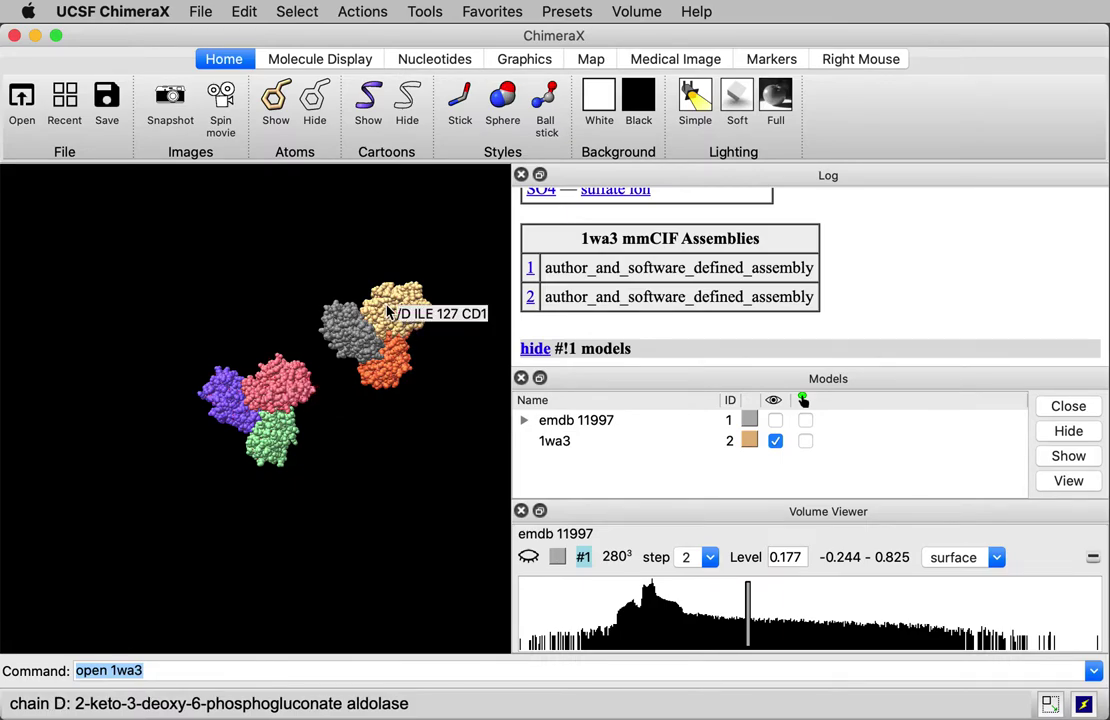
- Delete chains D, E and F from 1wa3 with 'delete /D,E,F'
click(100, 668)
text(delete /)
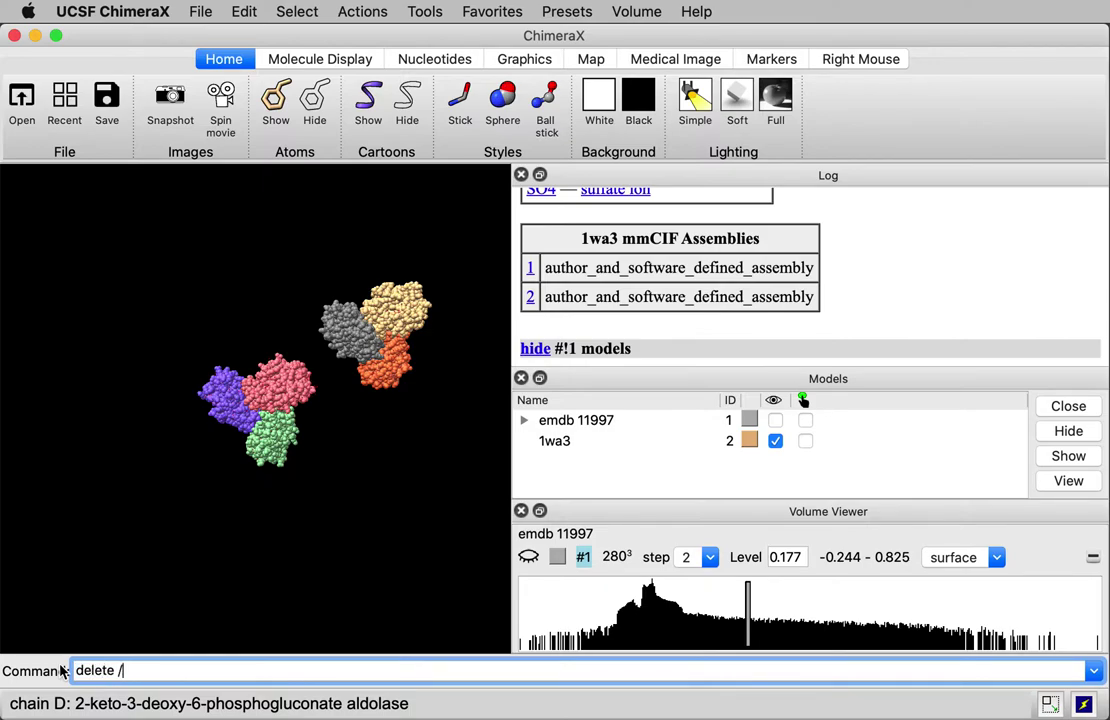
text(D,E,F)
key(Return)
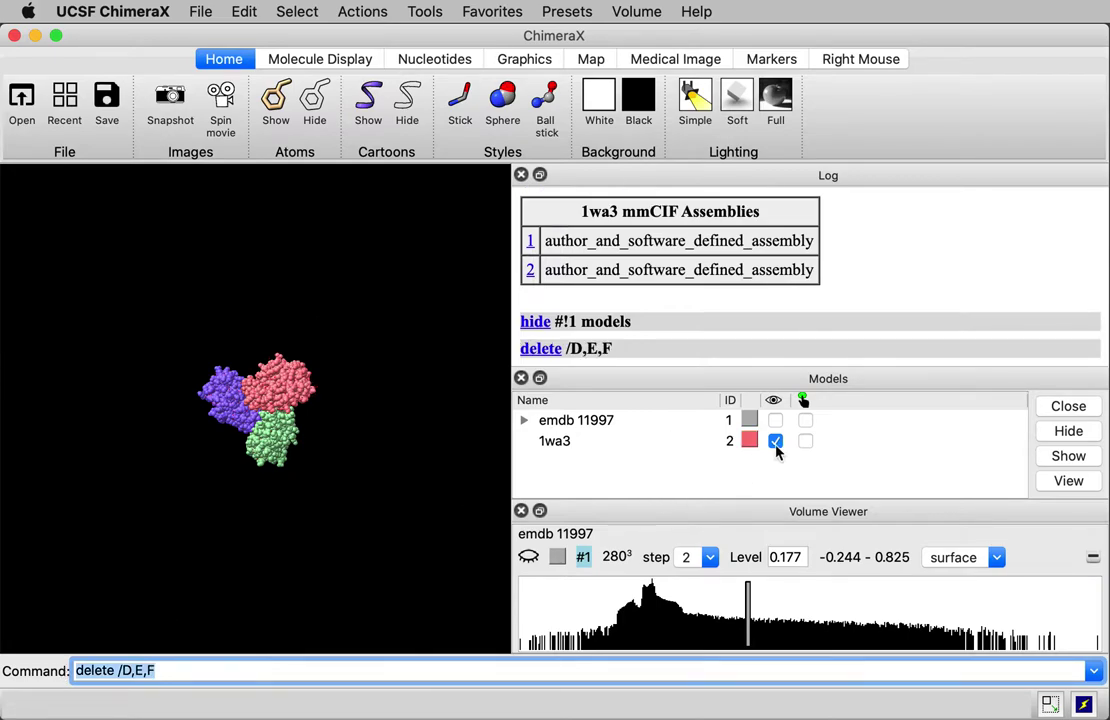
- Show the emdb 11997 map again and rotate to view the remaining trimer inside it
click(775, 420)
drag(385, 366, 292, 365)
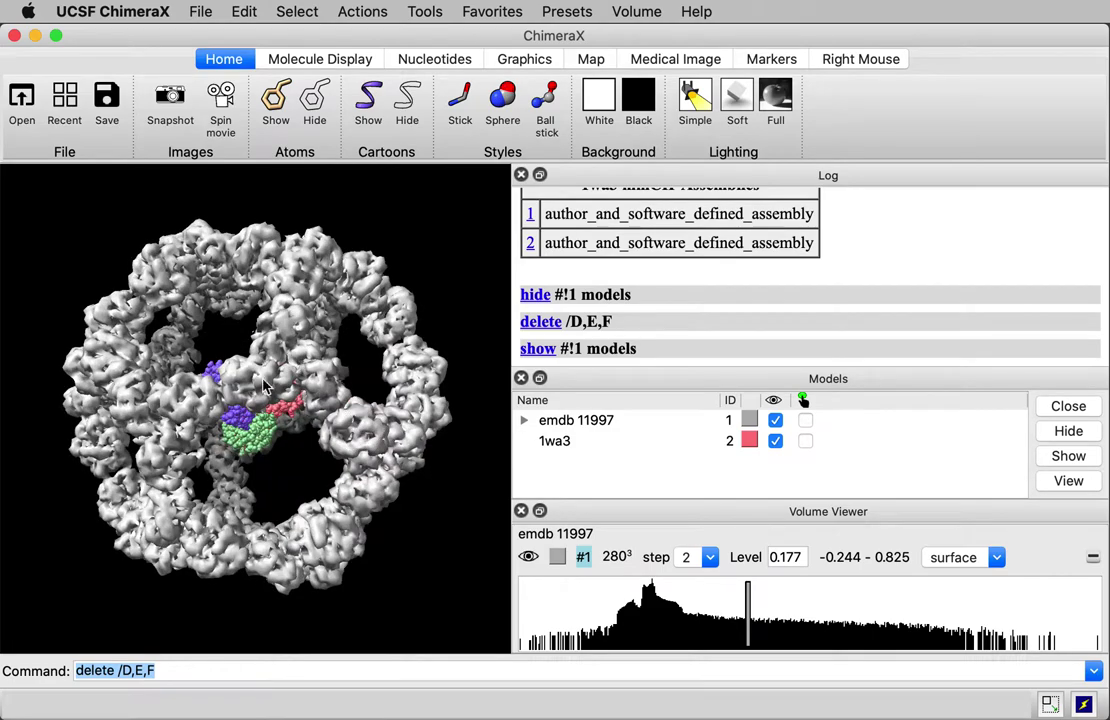
drag(229, 318, 281, 481)
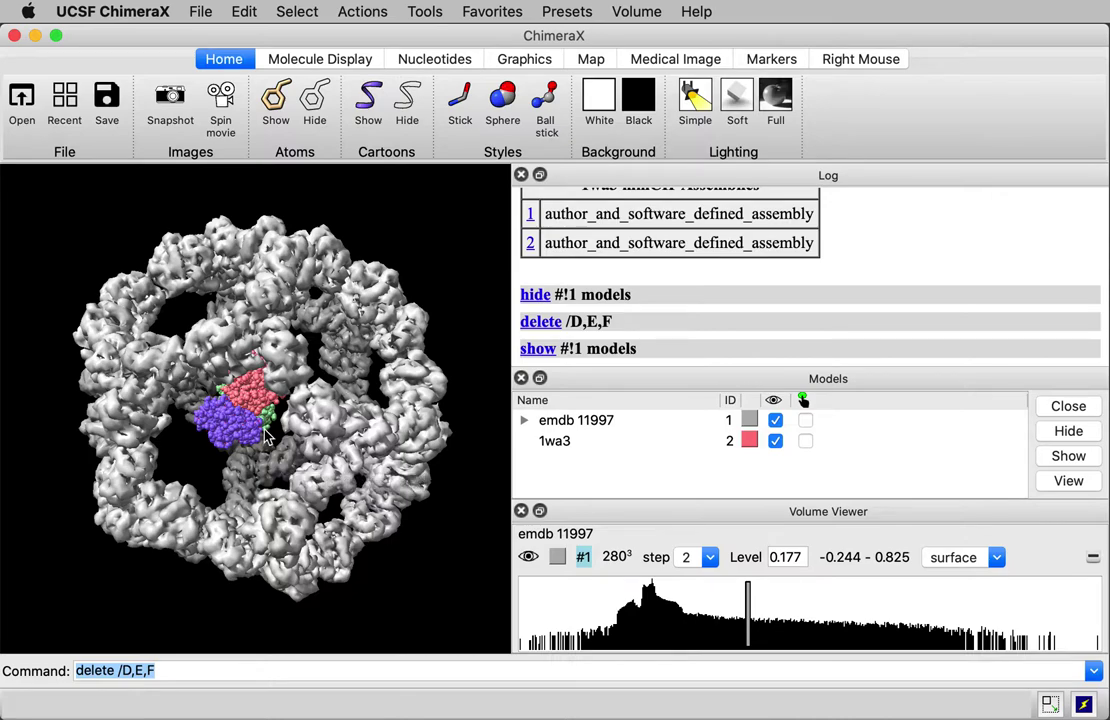
drag(280, 426, 284, 401)
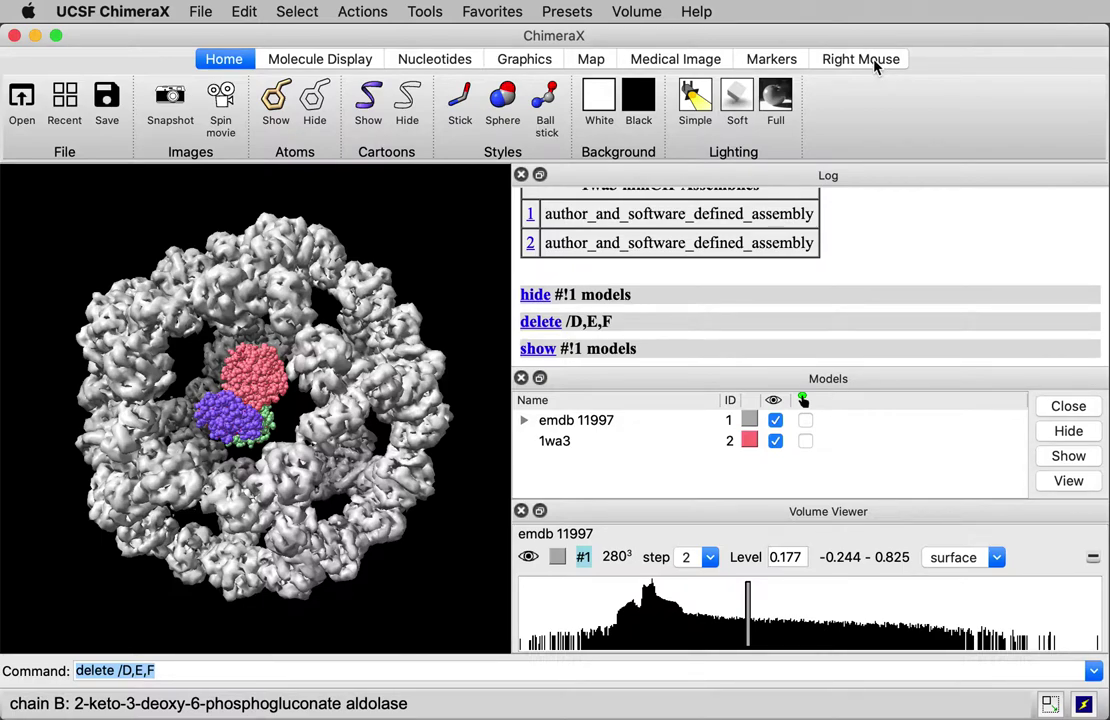
click(872, 60)
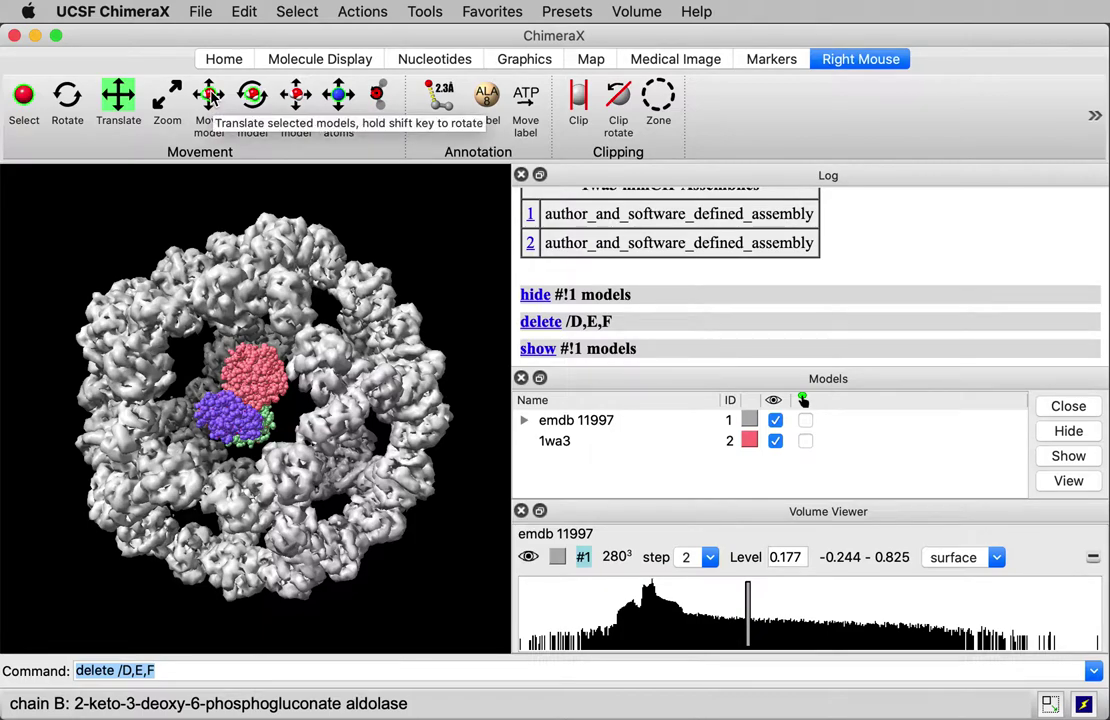
- Set the right mouse to Move model, select a 1wa3 atom, and drag the trimer toward the map's upper right
click(210, 95)
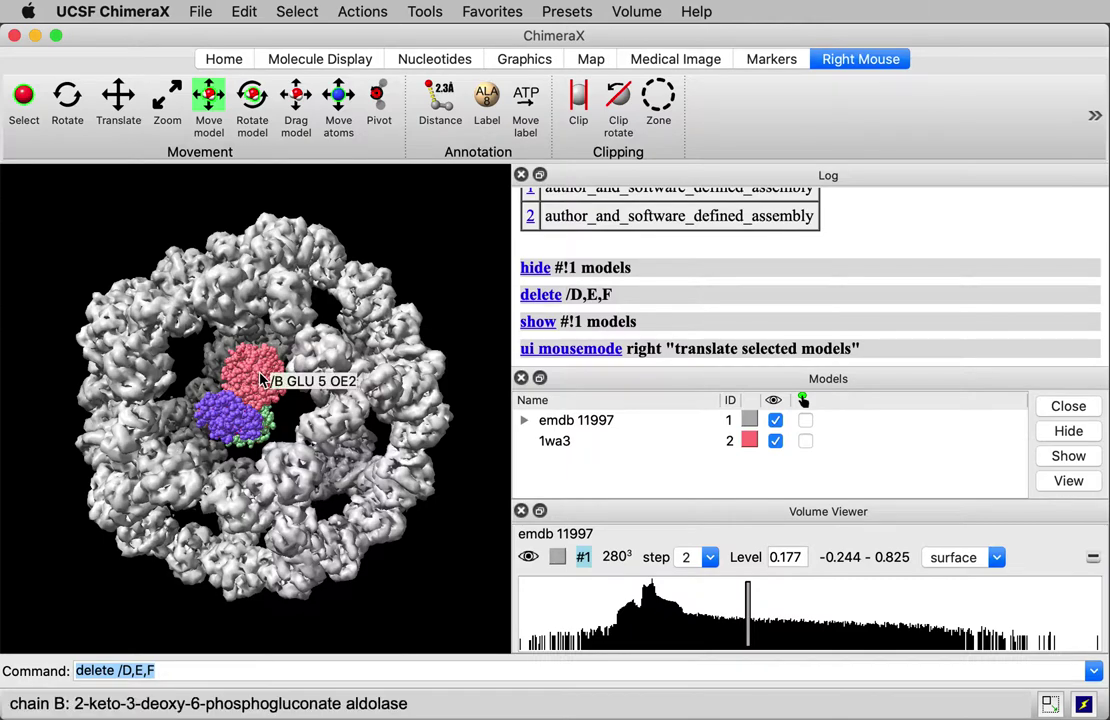
scroll(260, 380, up, 5)
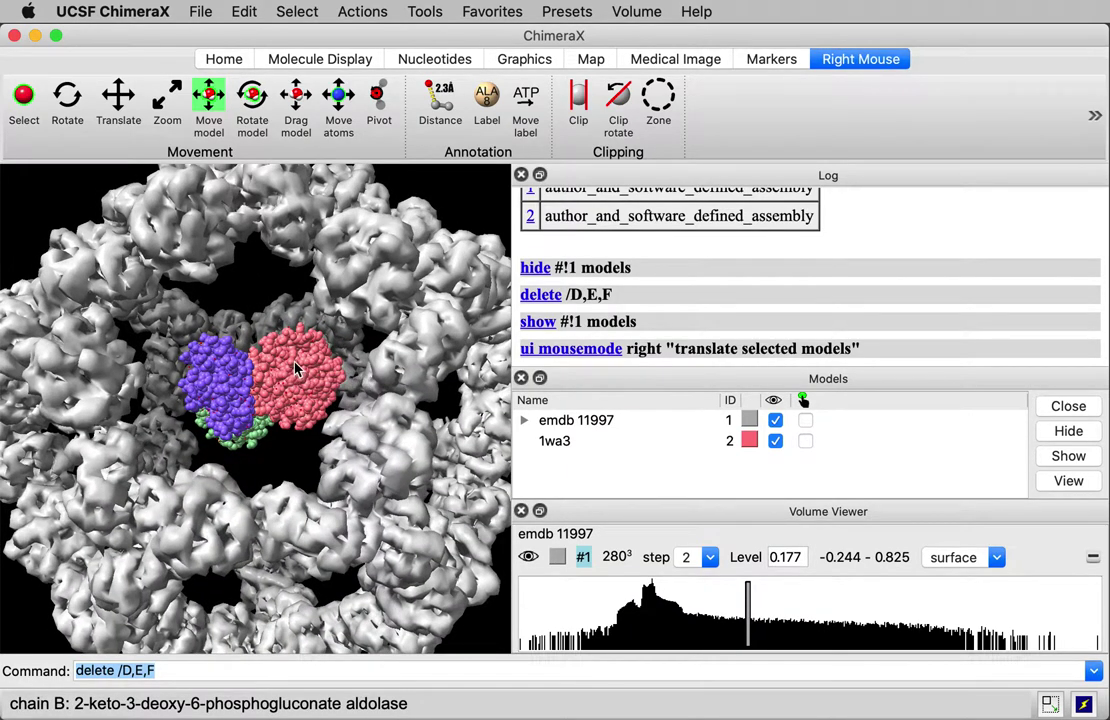
ctrl+click(294, 366)
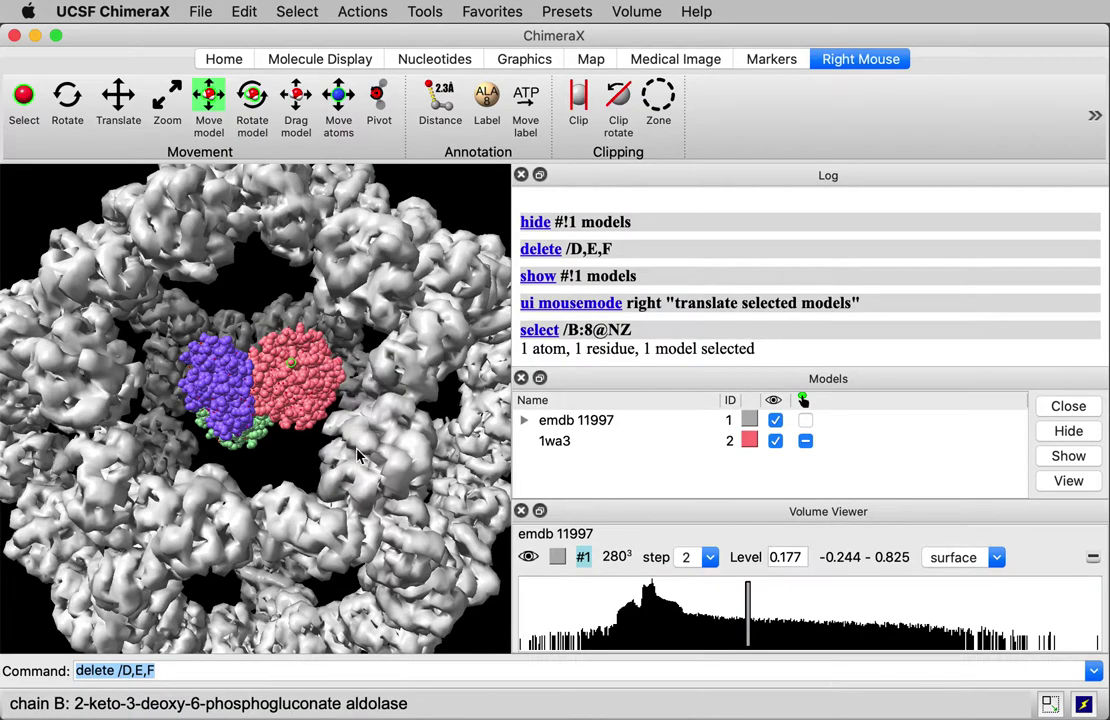
scroll(358, 456, up, 10)
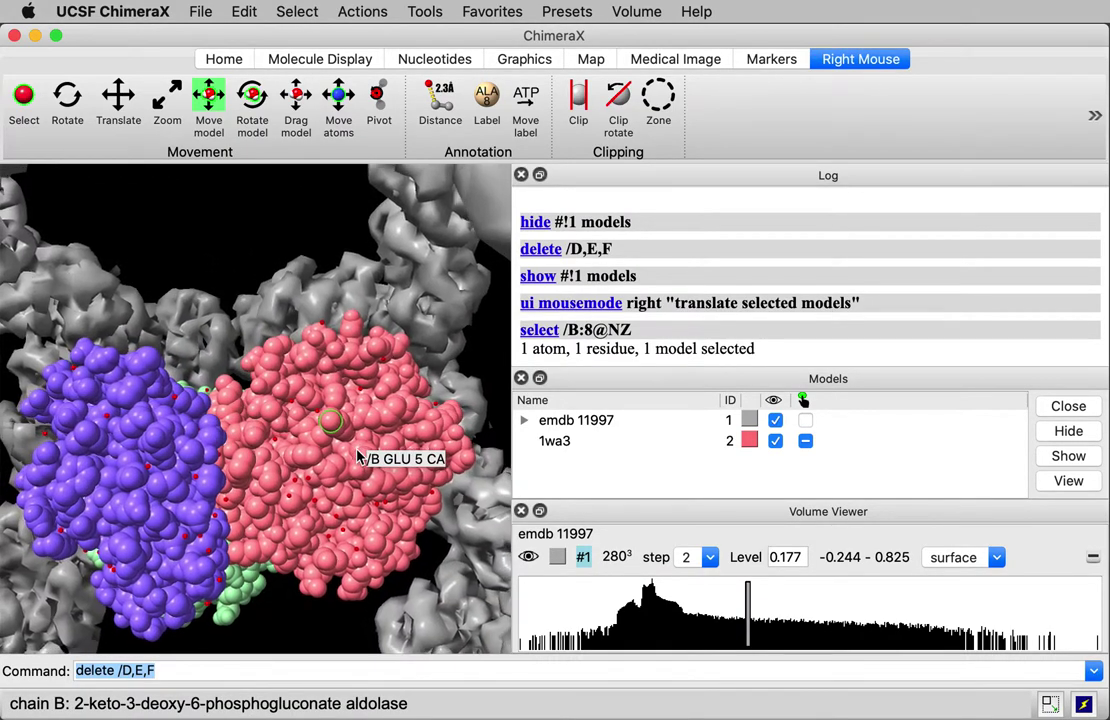
scroll(358, 456, down, 10)
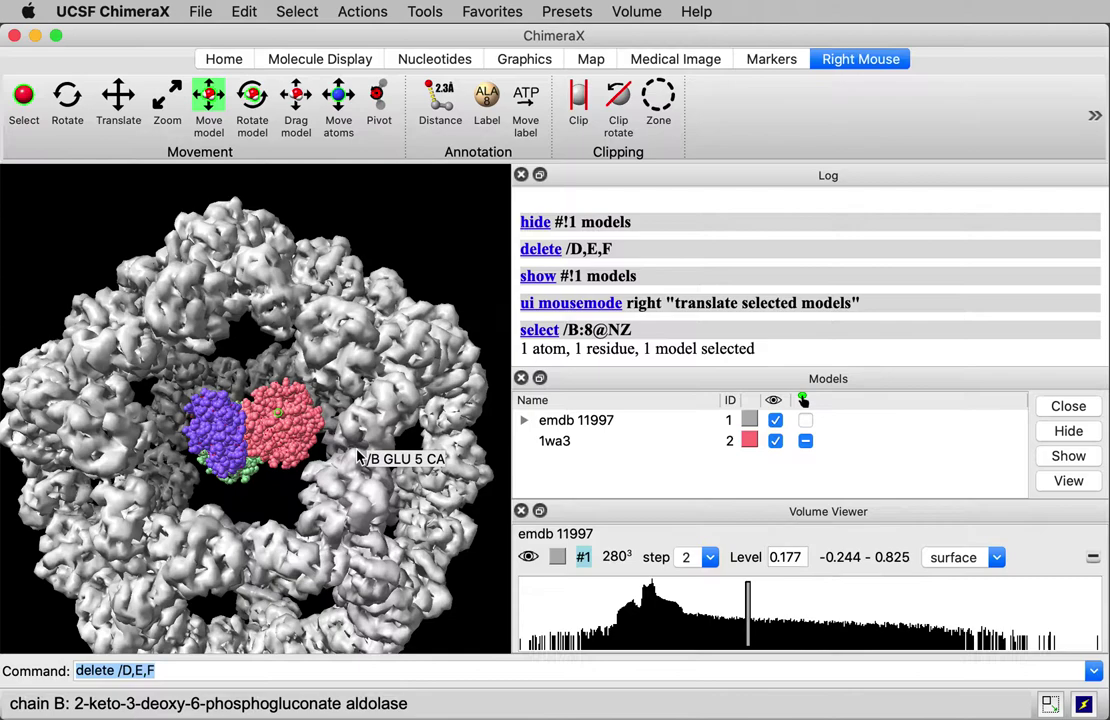
right_drag(358, 456, 273, 265)
- Shift and turn the 1wa3 trimer by hand into the density at the top of the ring
drag(273, 265, 330, 455)
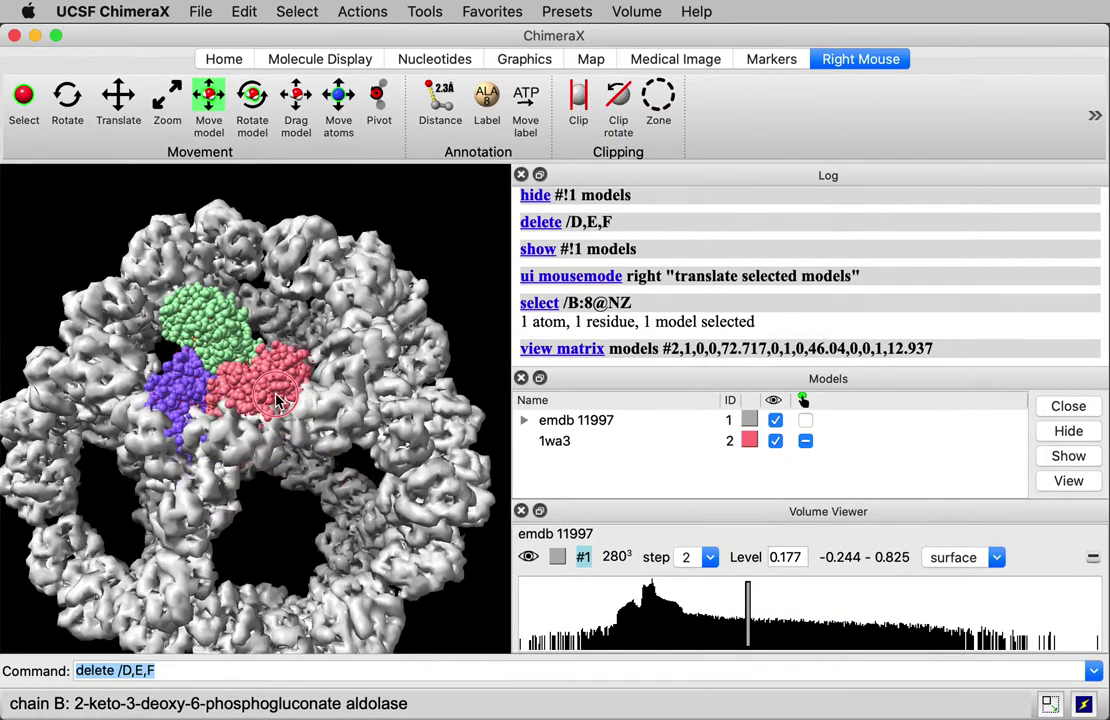
right_drag(278, 400, 254, 474)
drag(254, 474, 275, 342)
right_drag(275, 342, 277, 315)
drag(277, 315, 287, 437)
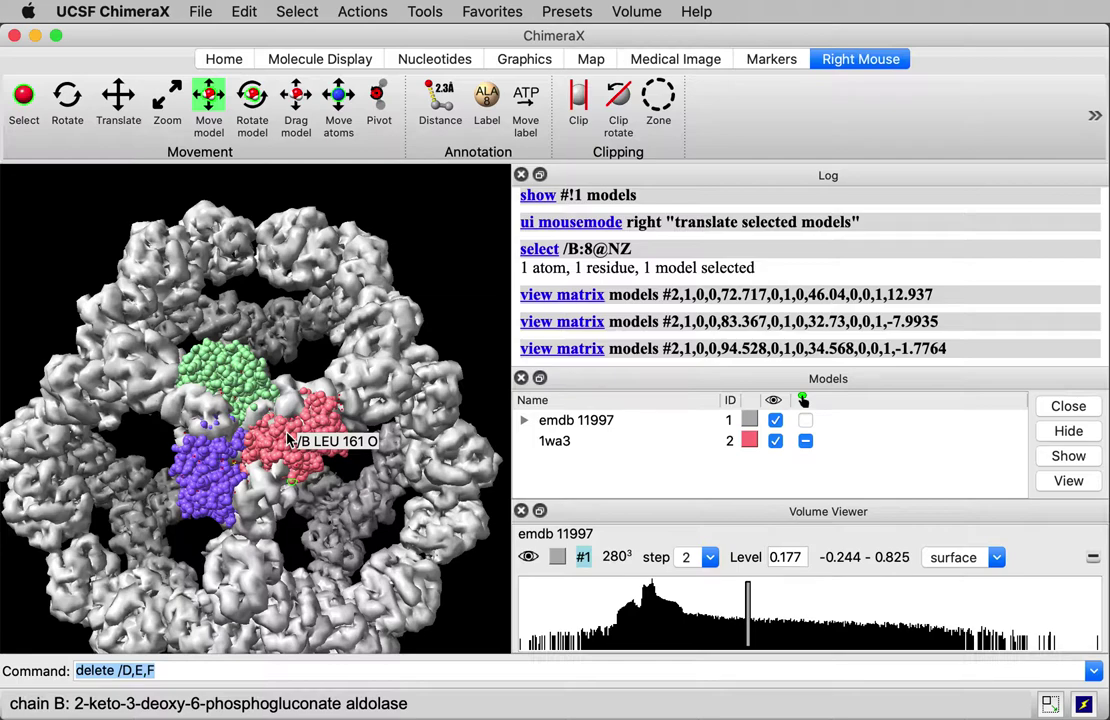
drag(490, 320, 483, 481)
right_drag(483, 481, 475, 505)
right_drag(245, 445, 240, 440)
drag(240, 440, 290, 381)
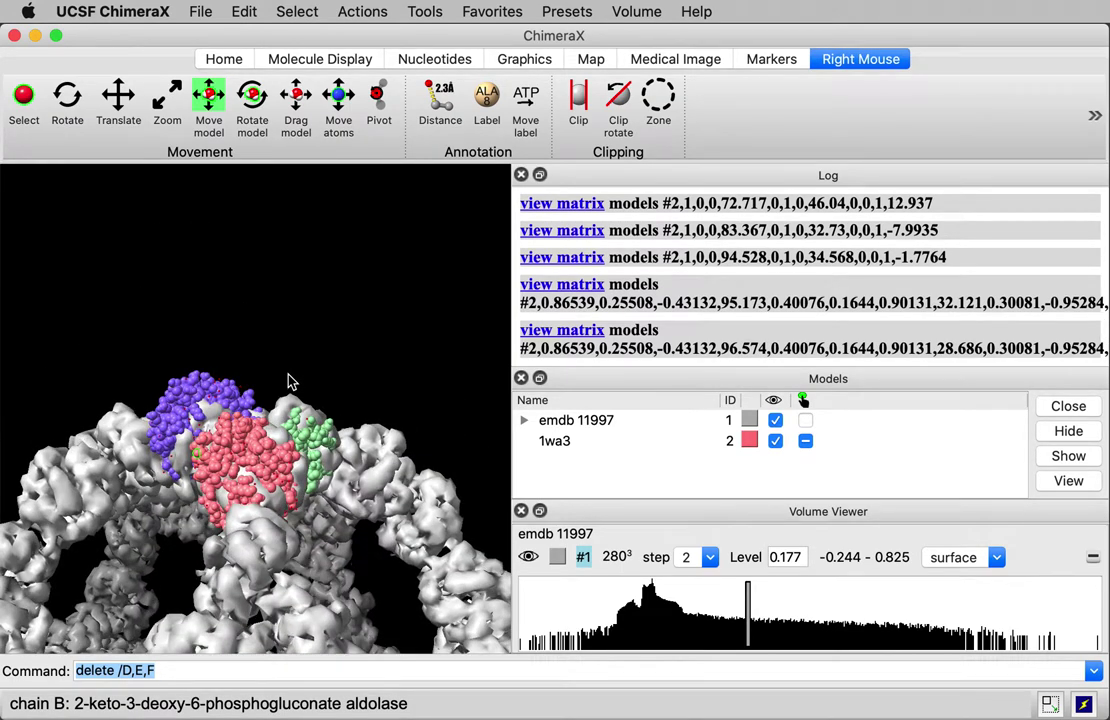
drag(288, 381, 290, 380)
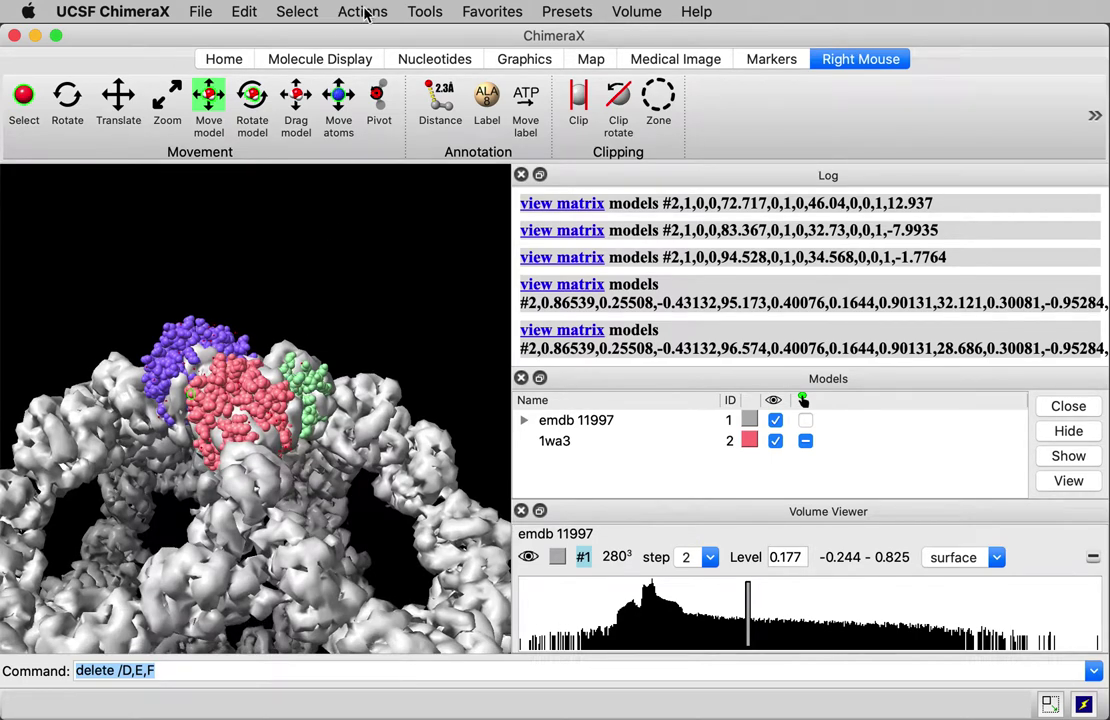
click(590, 62)
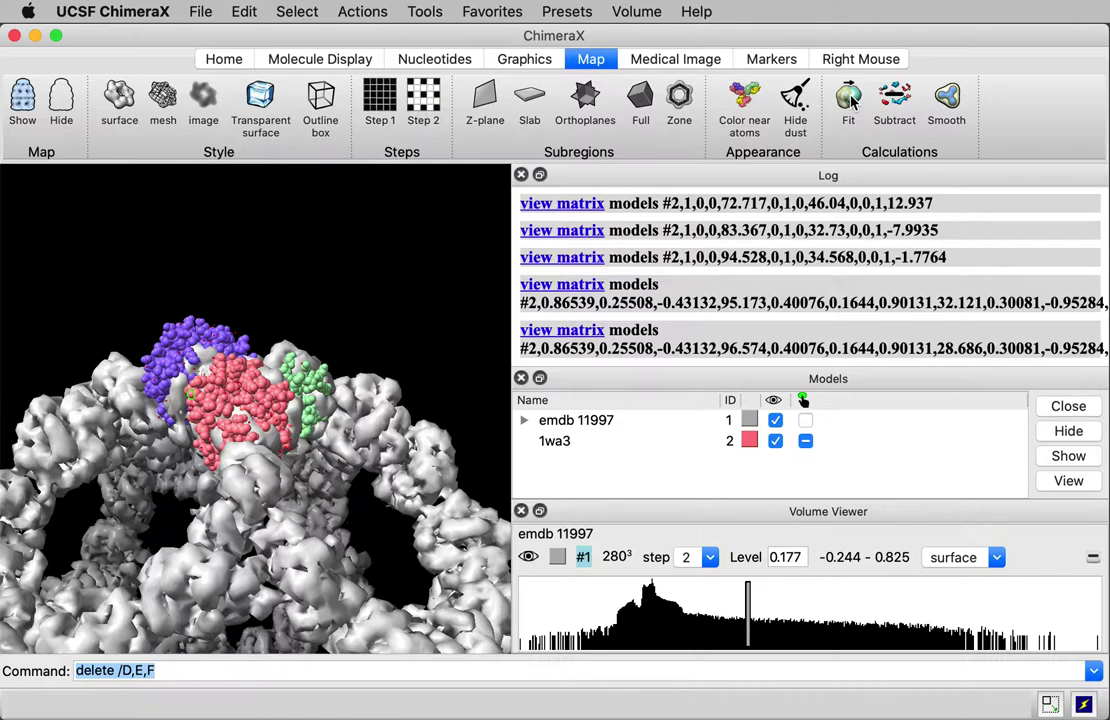
- Fit 1wa3 into the emdb 11997 map (shift 3.58, rotation 17.3°) and view the ring from above
click(849, 97)
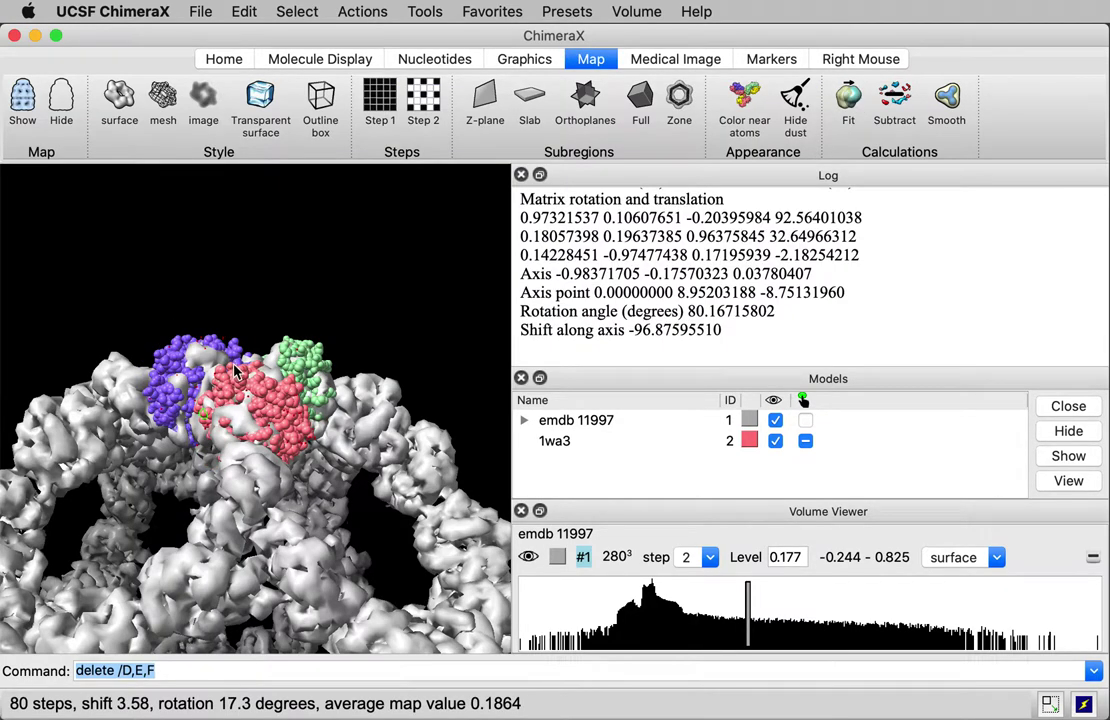
drag(206, 325, 244, 487)
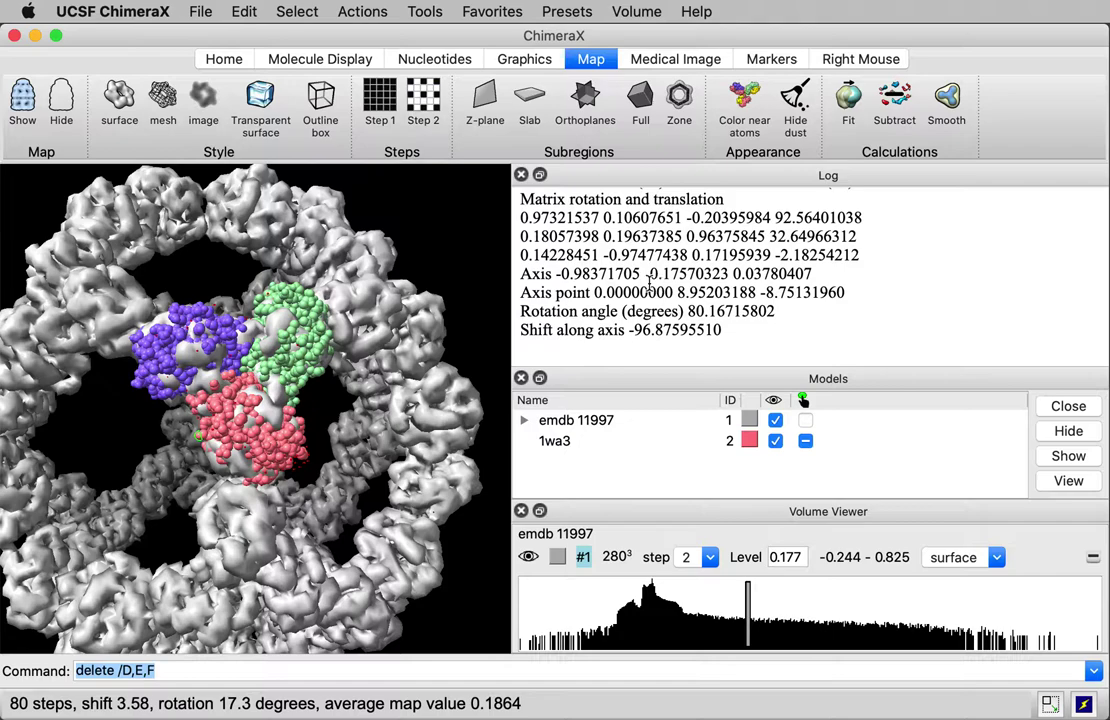
mouse_move(311, 318)
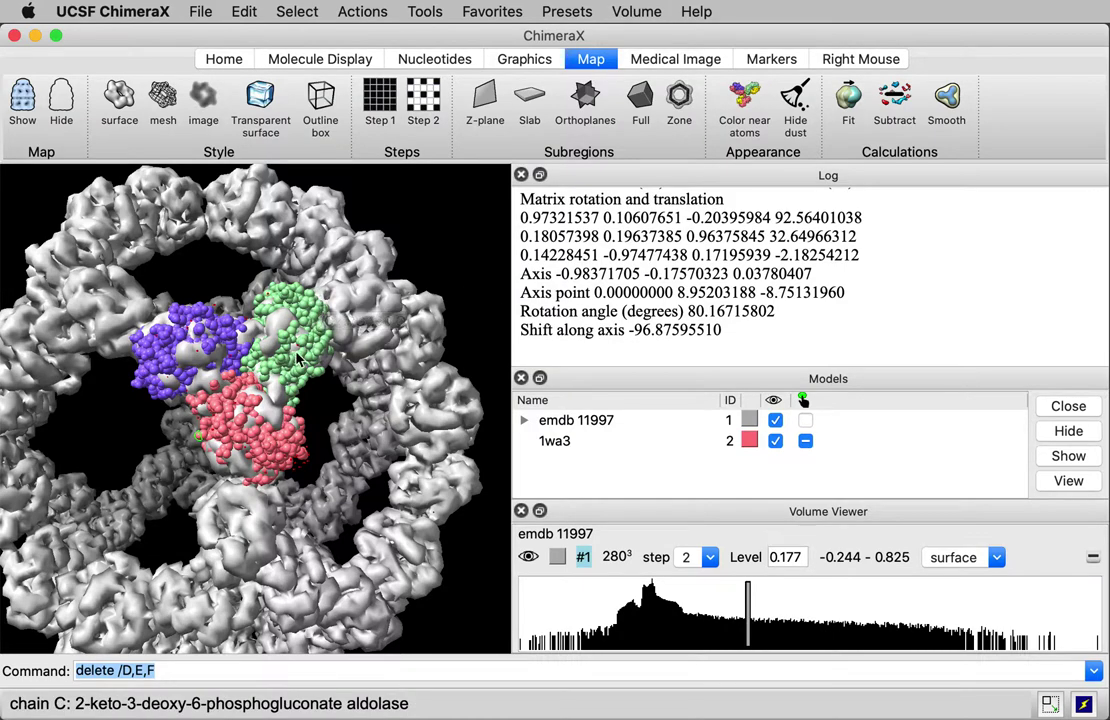
mouse_move(297, 358)
mouse_move(131, 333)
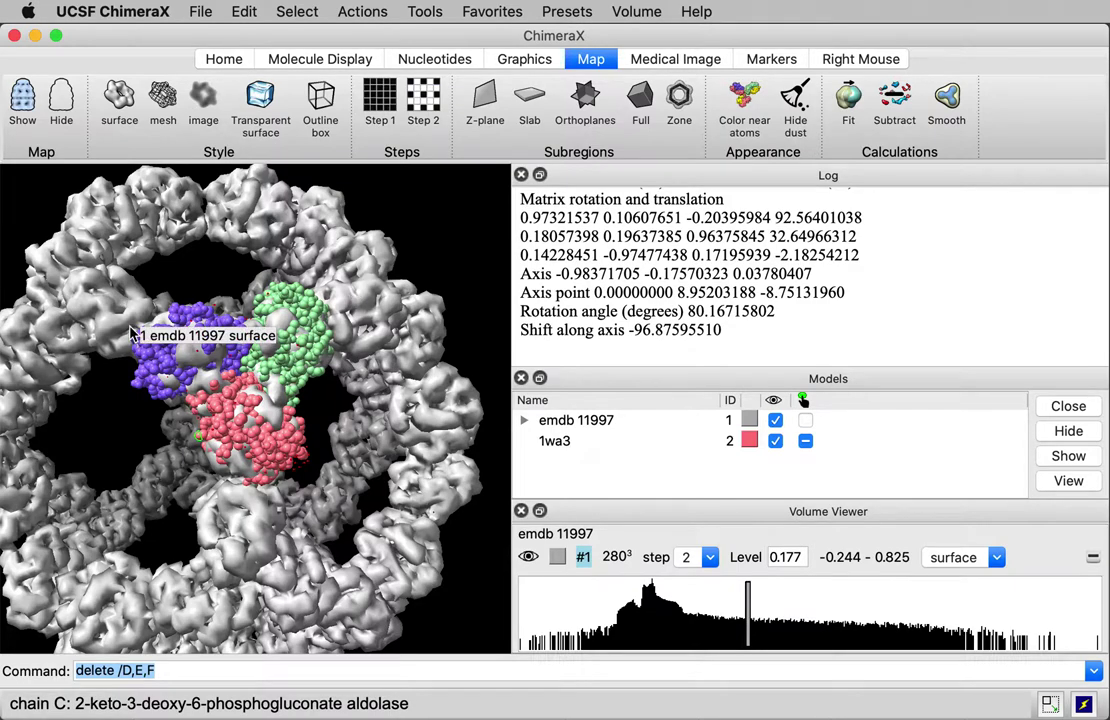
- Hide the selected 1wa3 atoms, then clear the selection and hide all remaining atoms
click(342, 62)
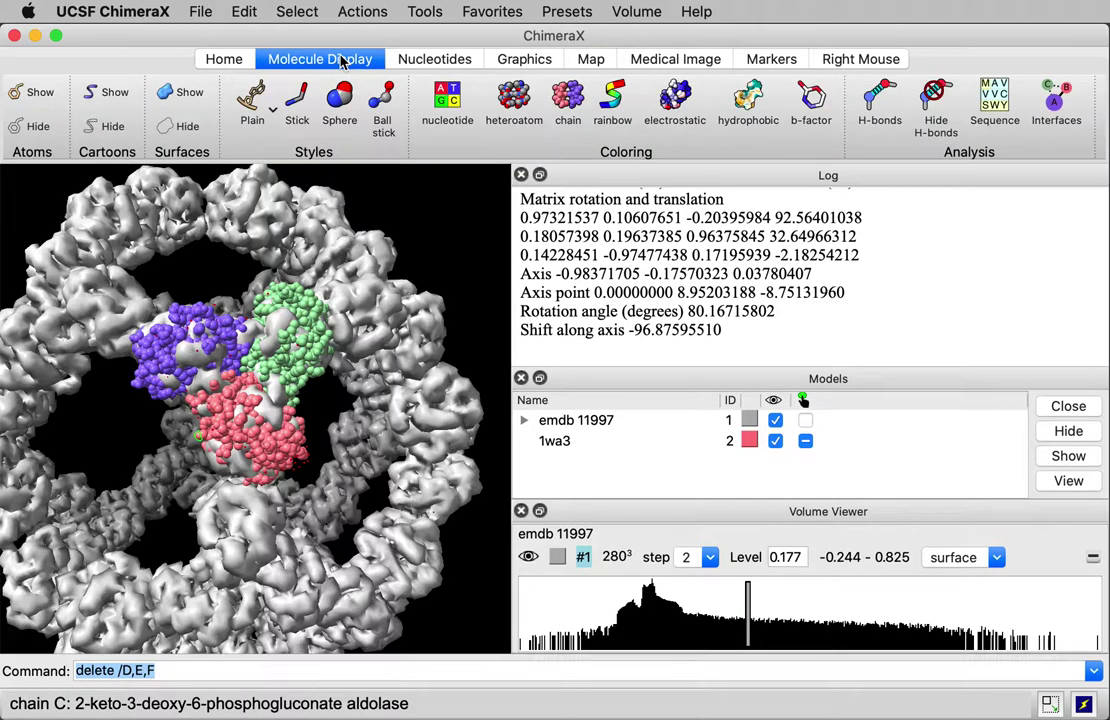
click(30, 127)
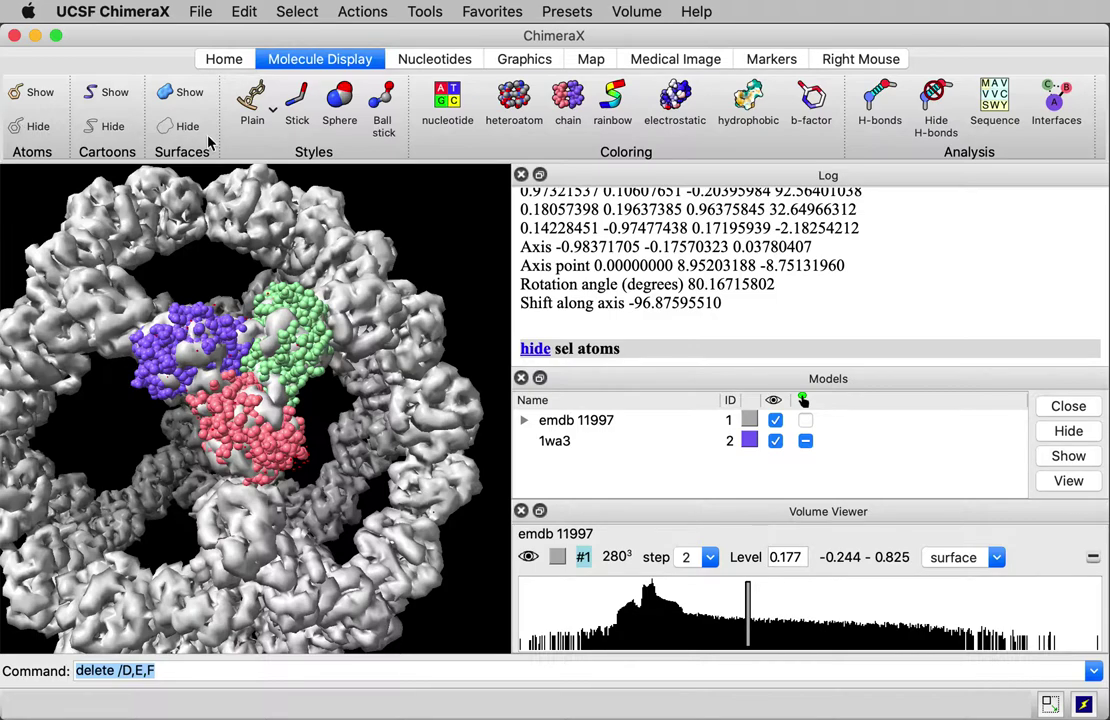
ctrl+click(410, 215)
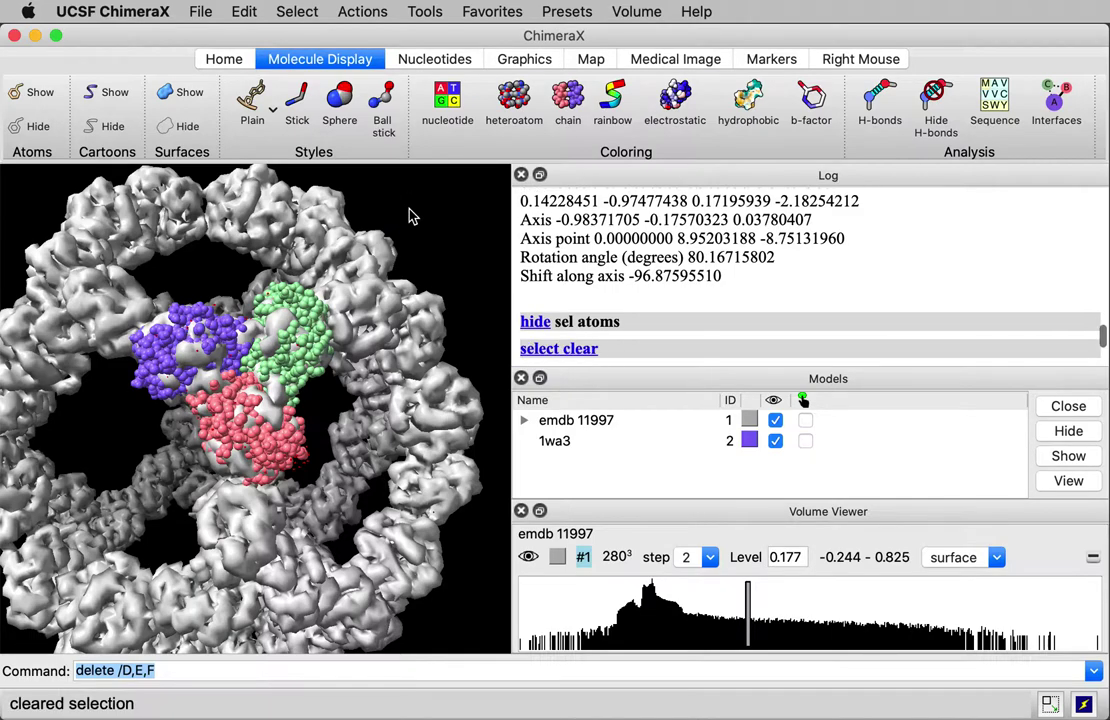
click(36, 120)
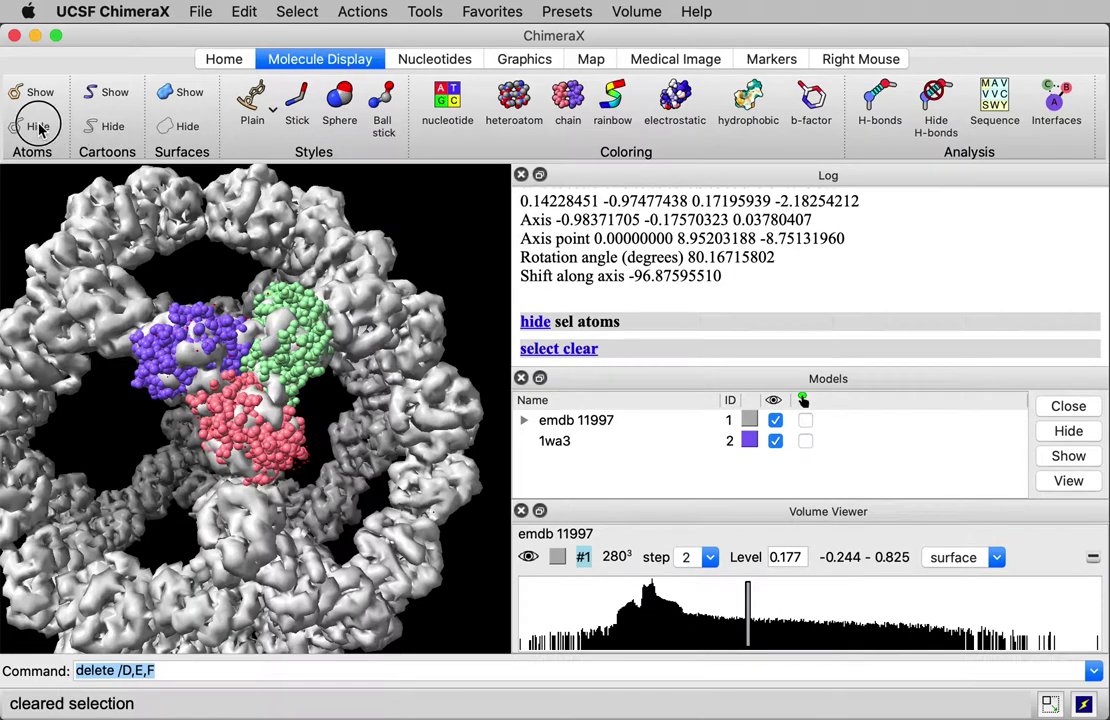
- Display 1wa3 with Cartoons Show, inspect the ribbons in the map, and select chain B residue 191
click(102, 90)
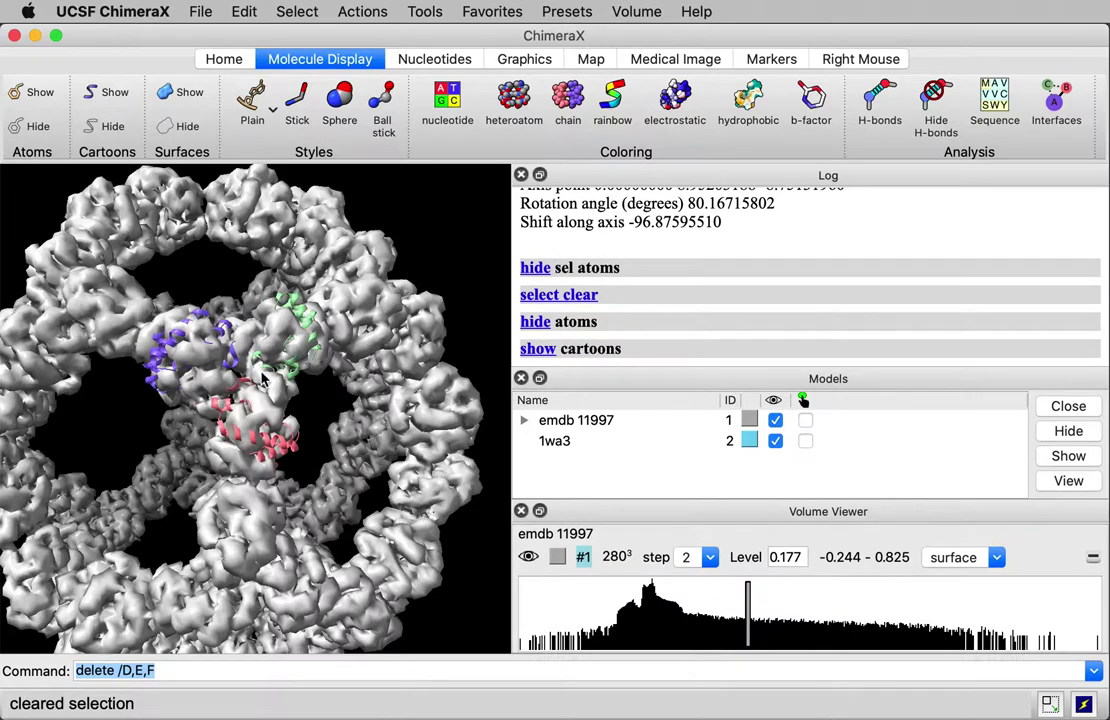
scroll(262, 378, up, 10)
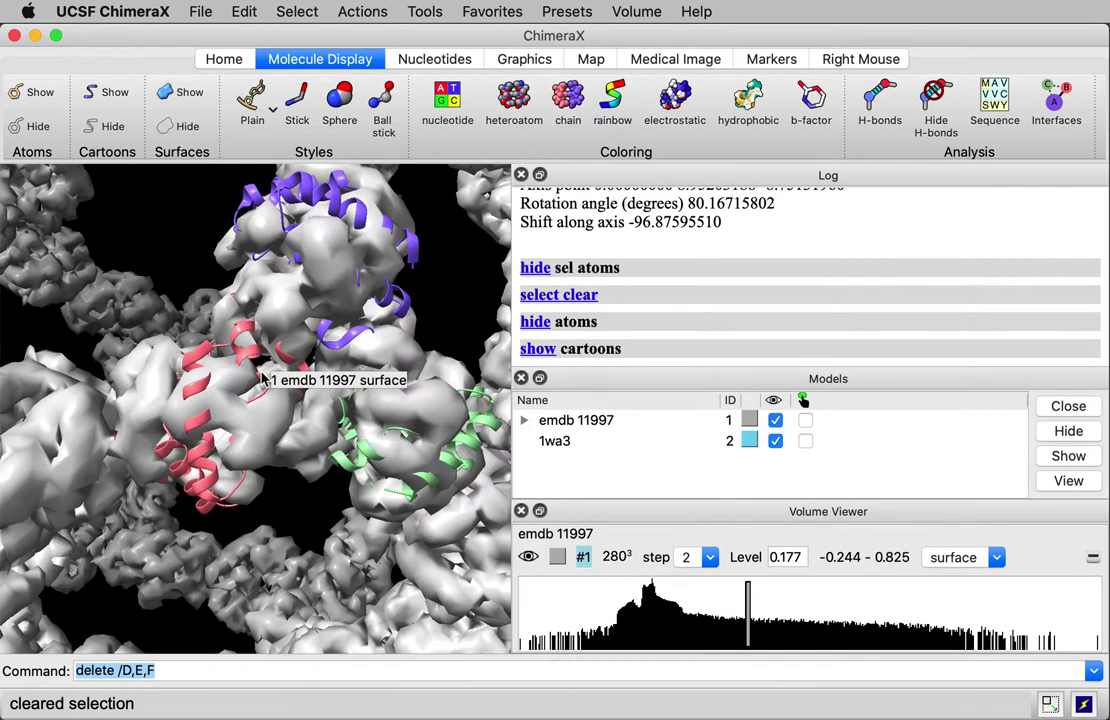
scroll(262, 378, up, 5)
scroll(190, 400, down, 5)
scroll(210, 452, up, 5)
scroll(352, 427, down, 5)
scroll(352, 425, up, 3)
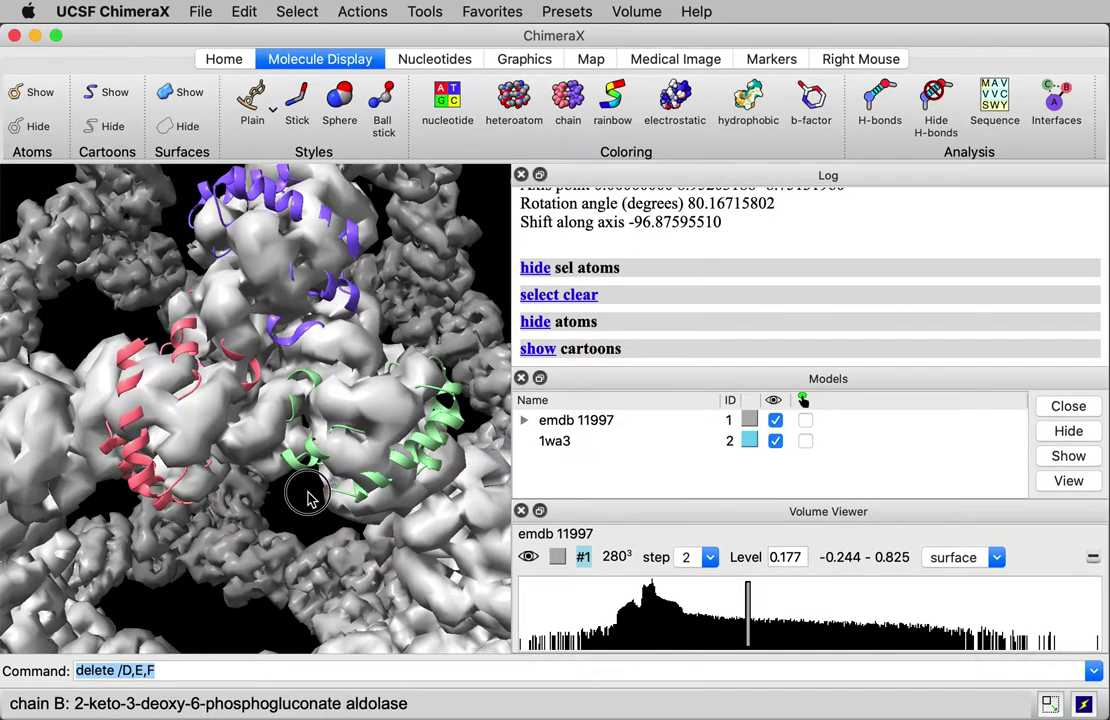
drag(305, 490, 265, 447)
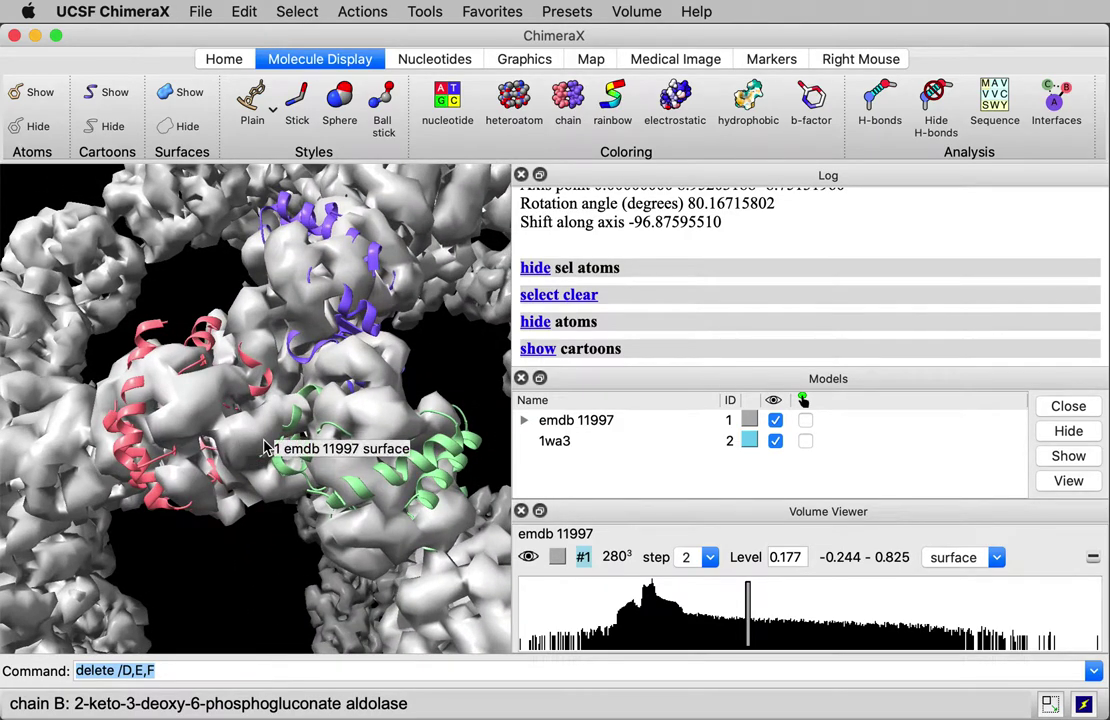
drag(117, 365, 475, 335)
ctrl+click(130, 412)
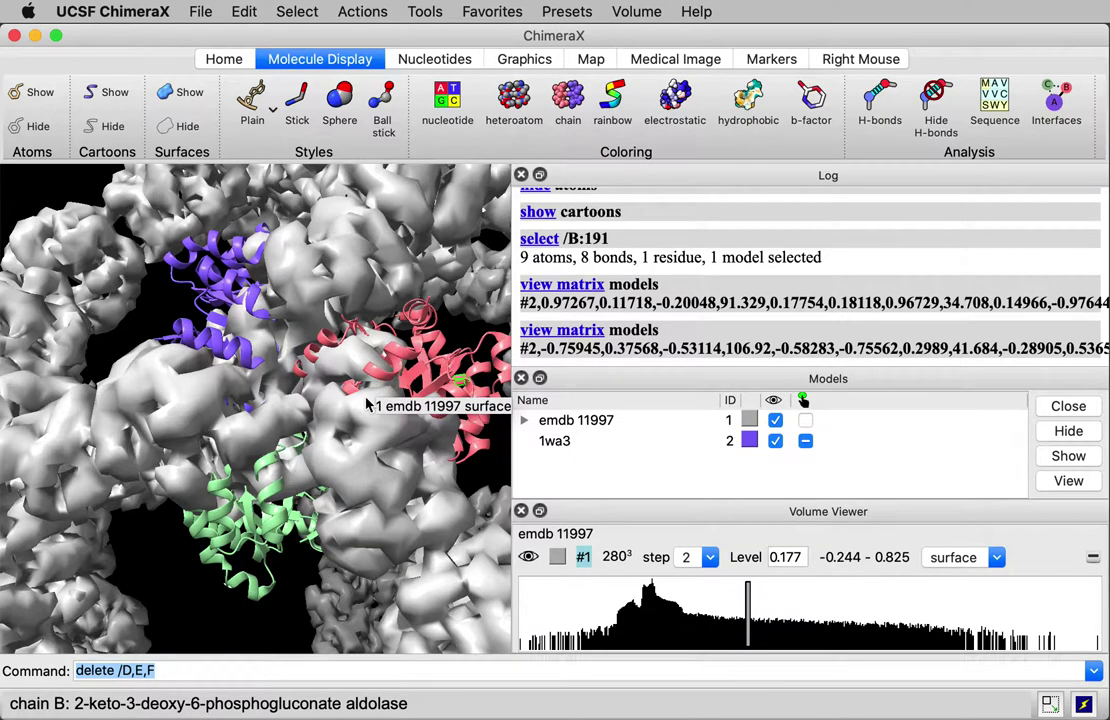
- Drag the 1wa3 ribbons with Move model to shift and turn them to a new spot in the density
drag(290, 320, 262, 381)
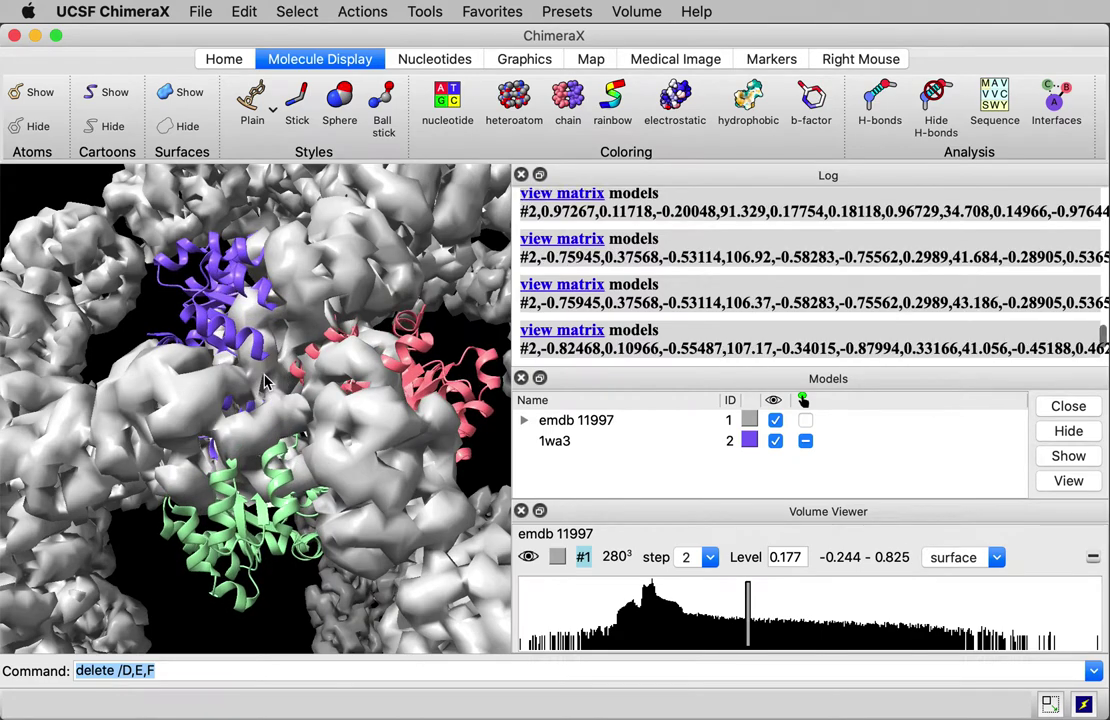
click(278, 172)
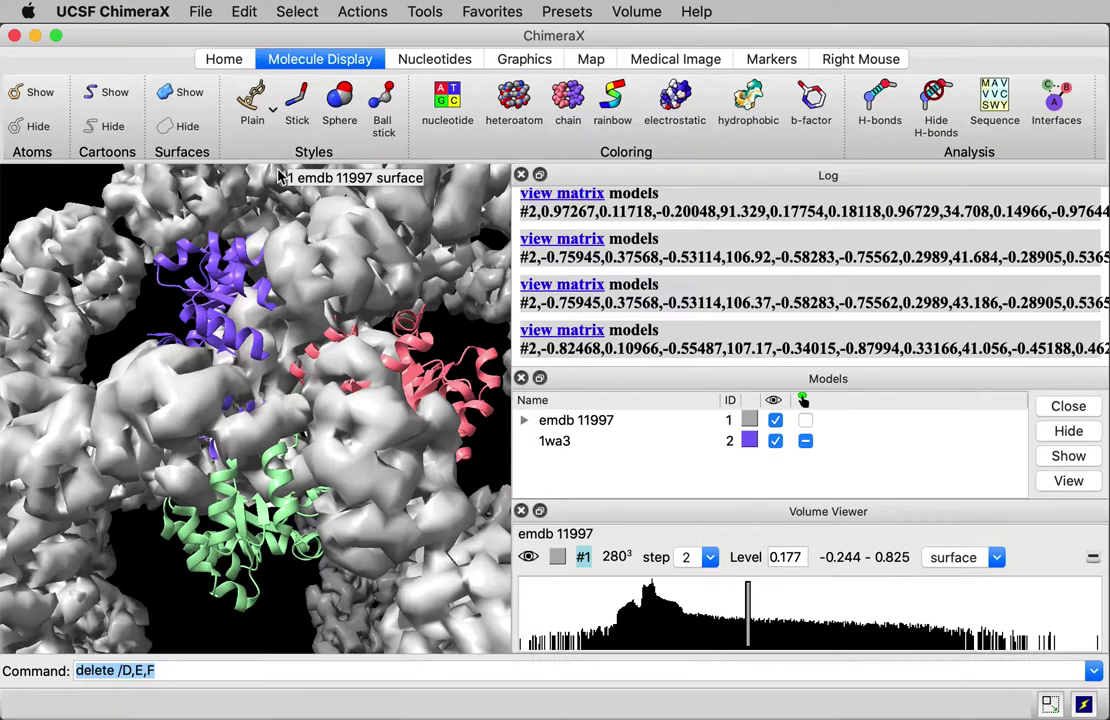
drag(274, 166, 360, 219)
drag(347, 463, 395, 370)
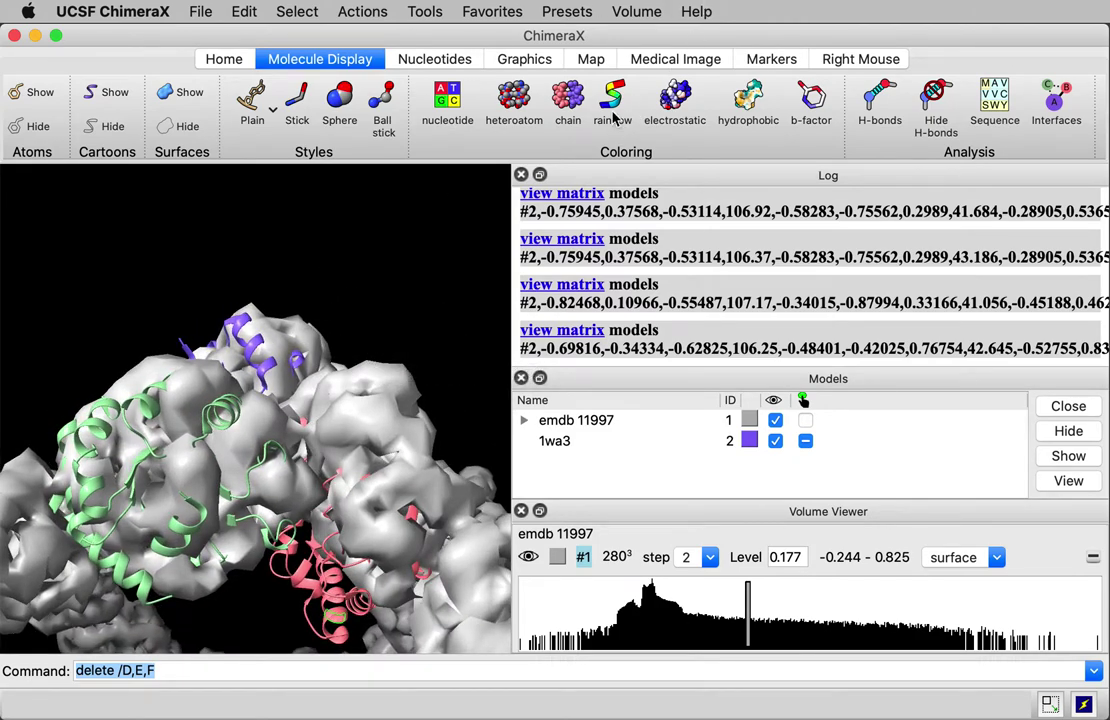
- Refit the model into the emdb 11997 density map with Fit
click(592, 60)
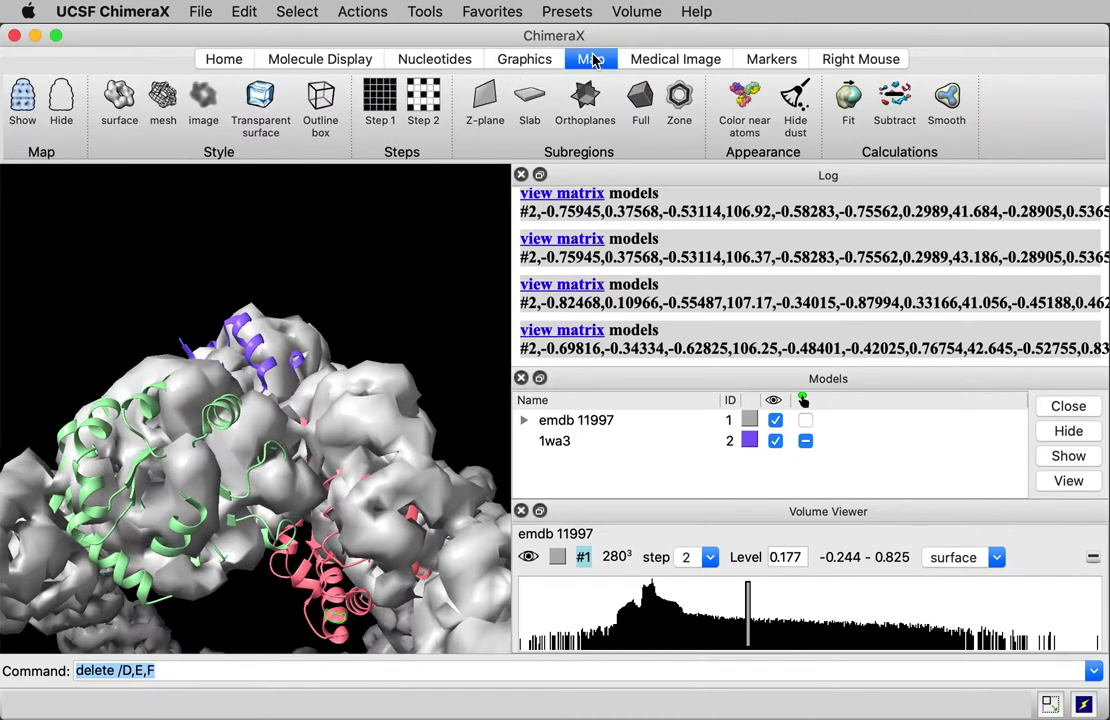
click(848, 100)
scroll(258, 540, up, 10)
scroll(258, 588, up, 5)
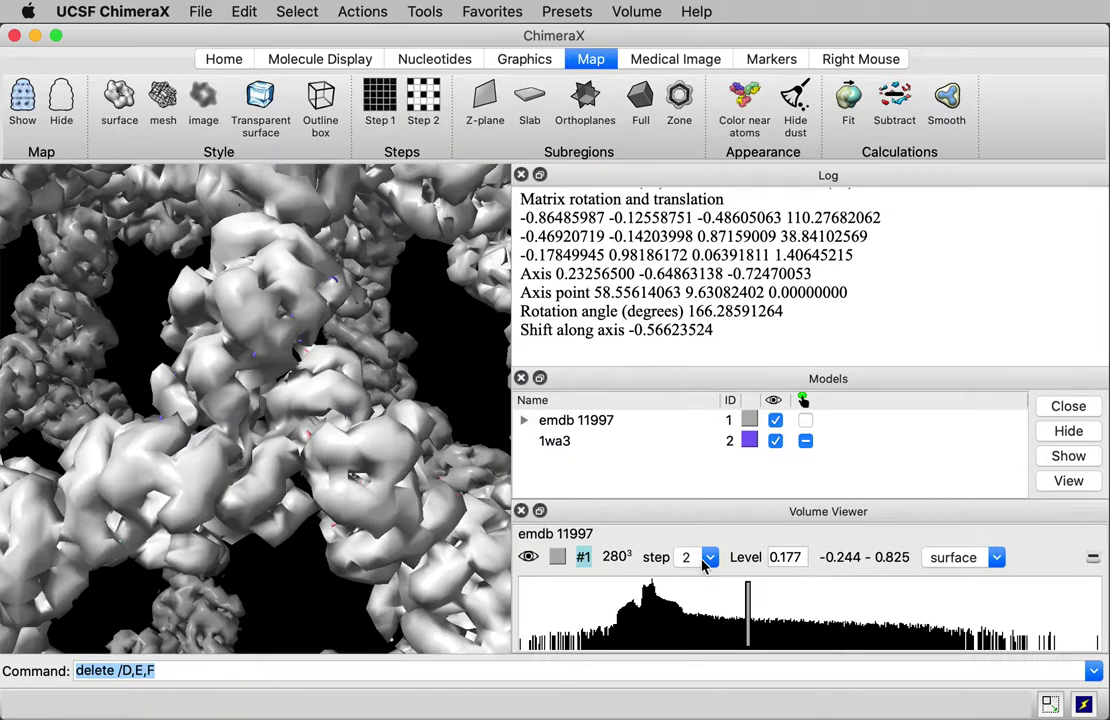
- Show the emdb 11997 map at step 1 full detail and rotate to inspect it
click(704, 565)
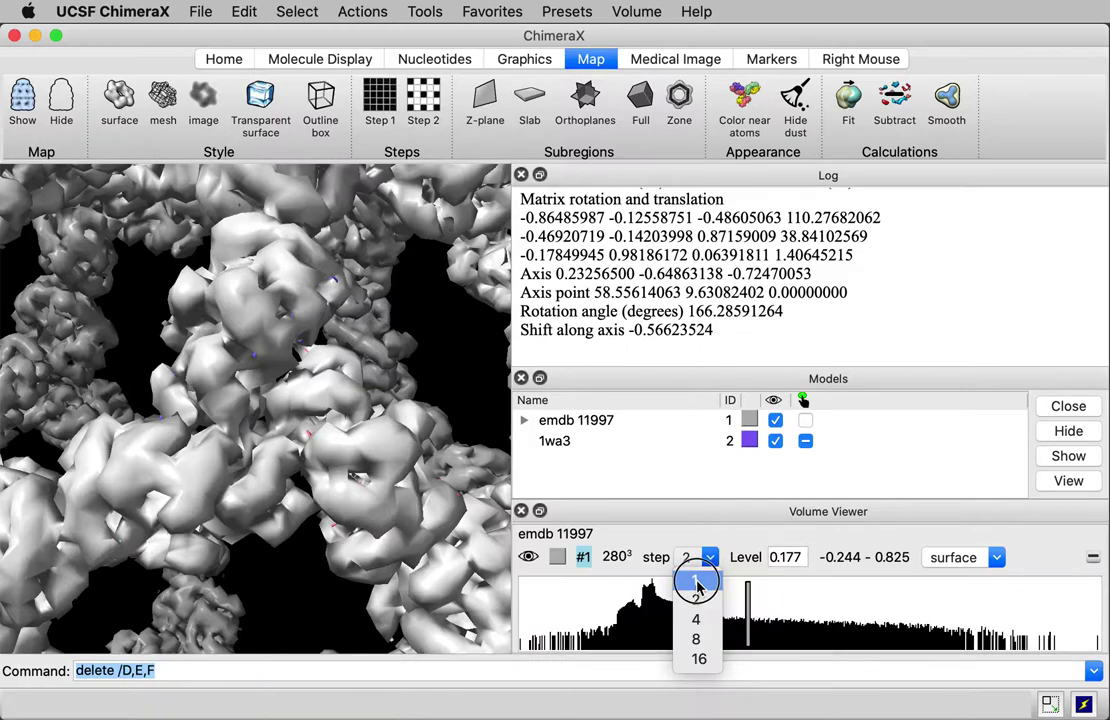
click(699, 588)
mouse_move(339, 426)
mouse_down()
mouse_move(350, 437)
mouse_move(330, 425)
mouse_up()
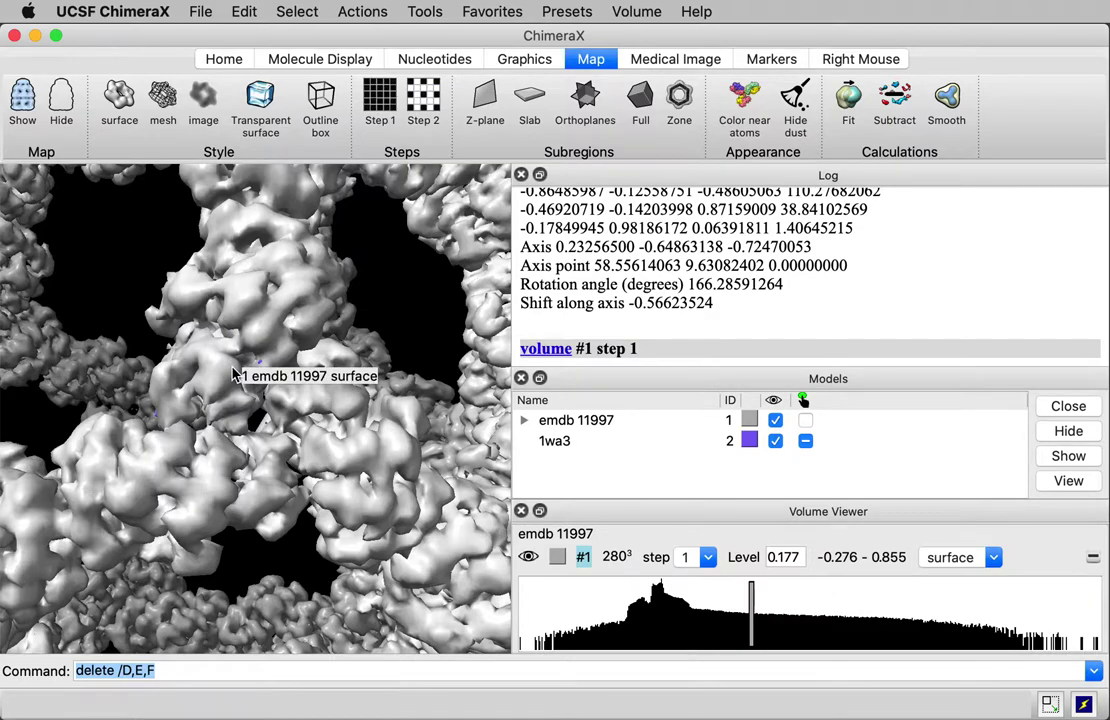
click(228, 60)
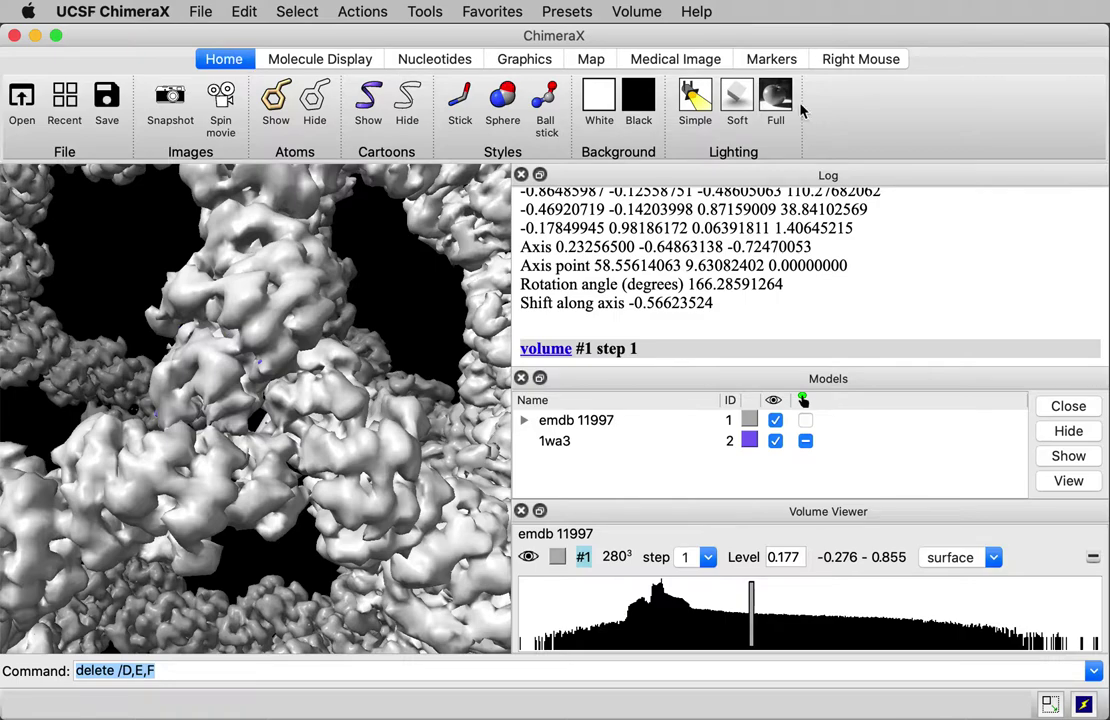
- Apply soft lighting and make the map surface transparent to reveal the 1wa3 ribbons
click(740, 112)
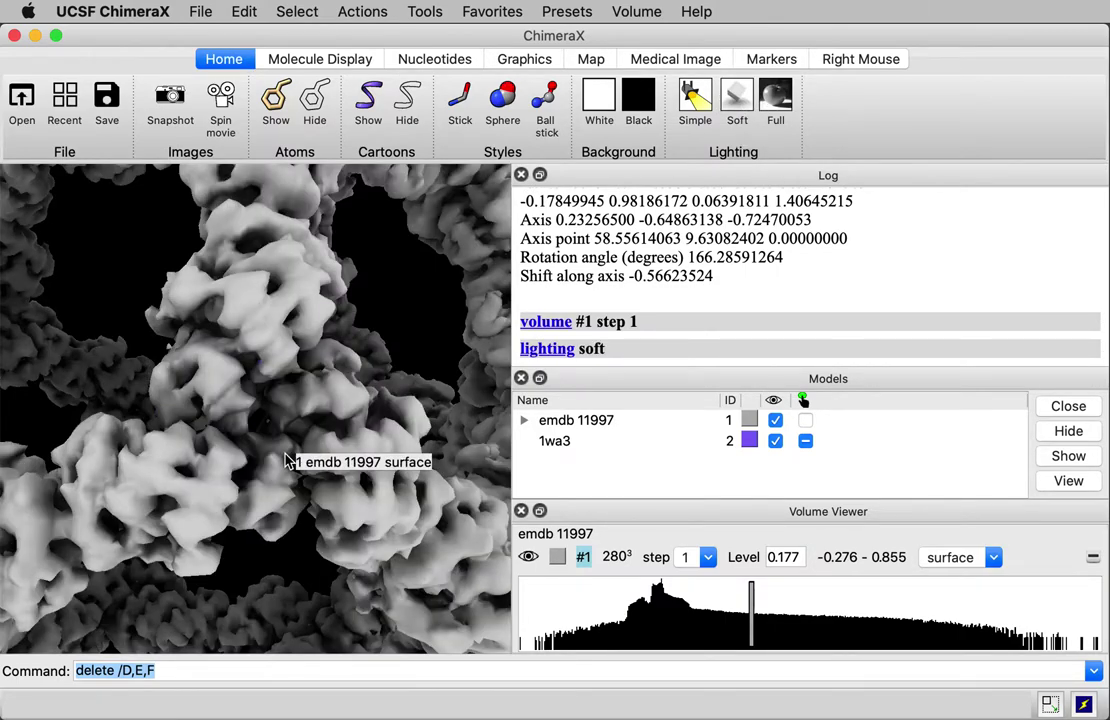
scroll(287, 461, down, 10)
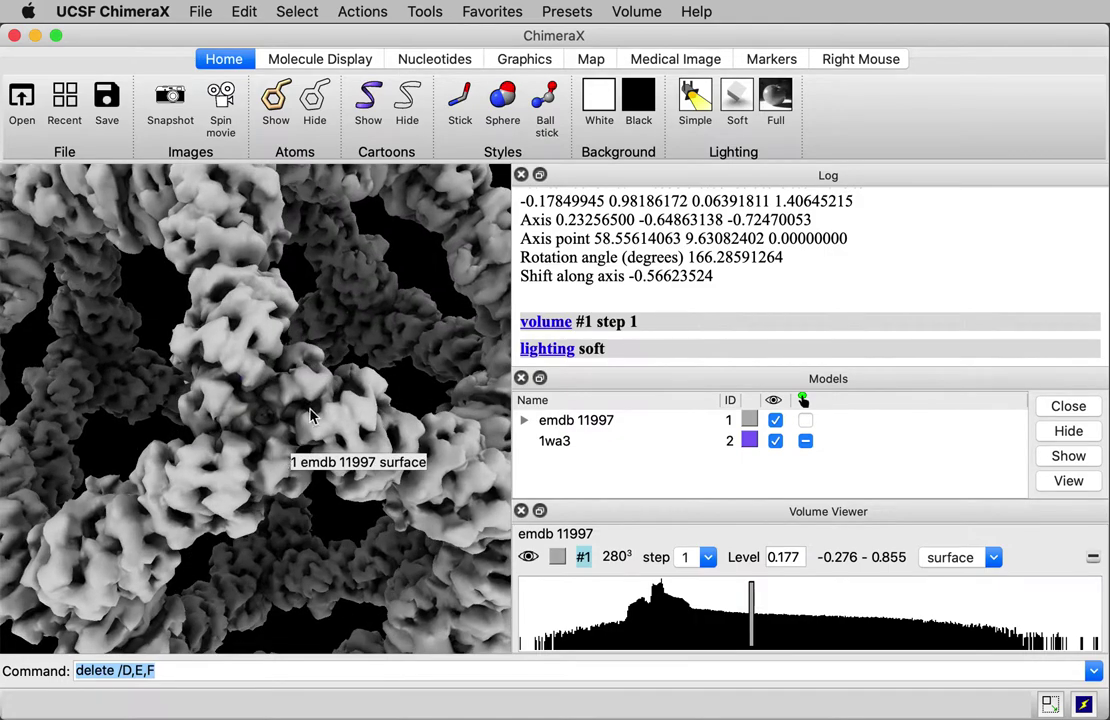
click(591, 60)
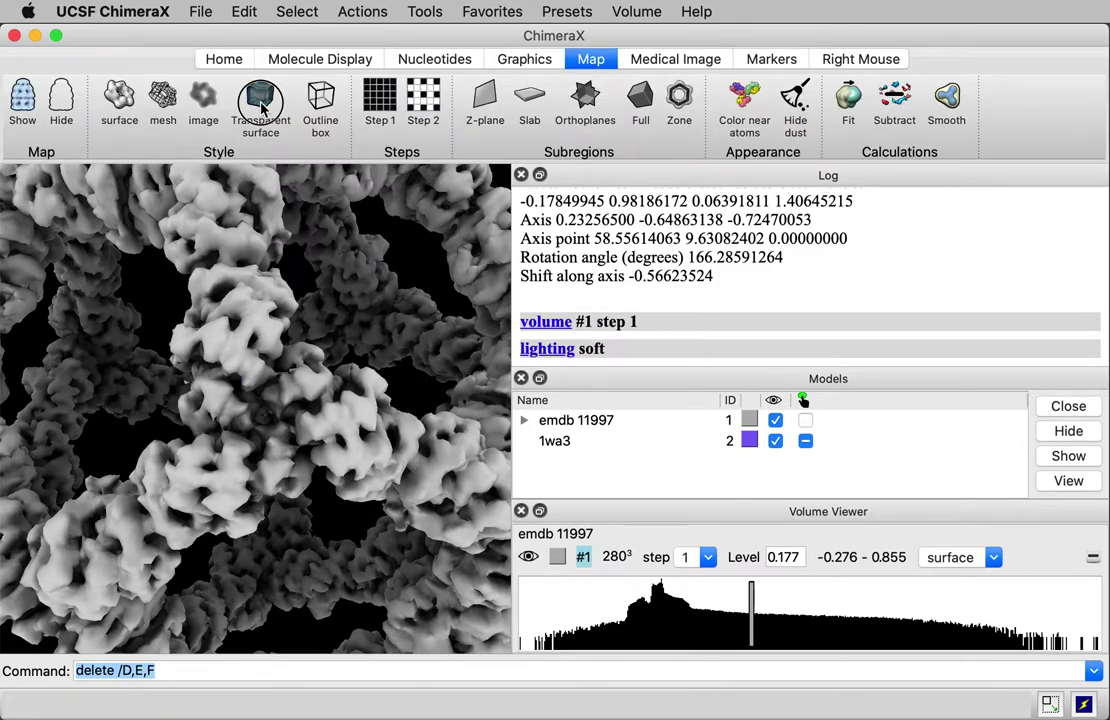
click(263, 108)
scroll(345, 387, down, 5)
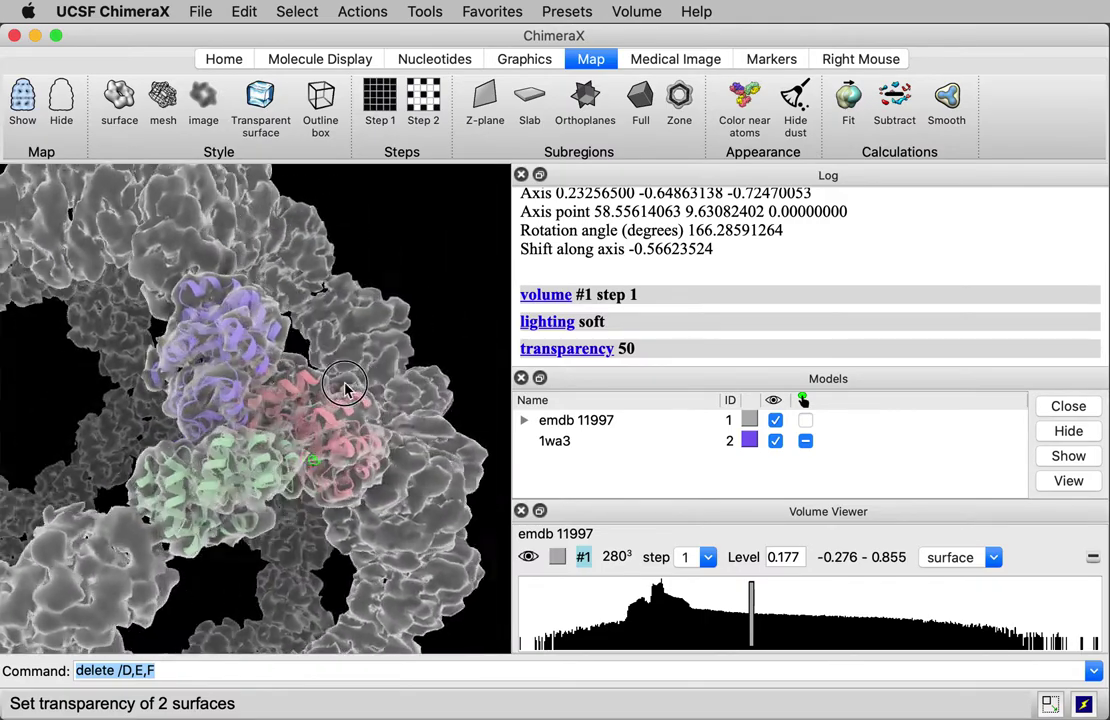
drag(345, 387, 287, 430)
scroll(287, 430, up, 10)
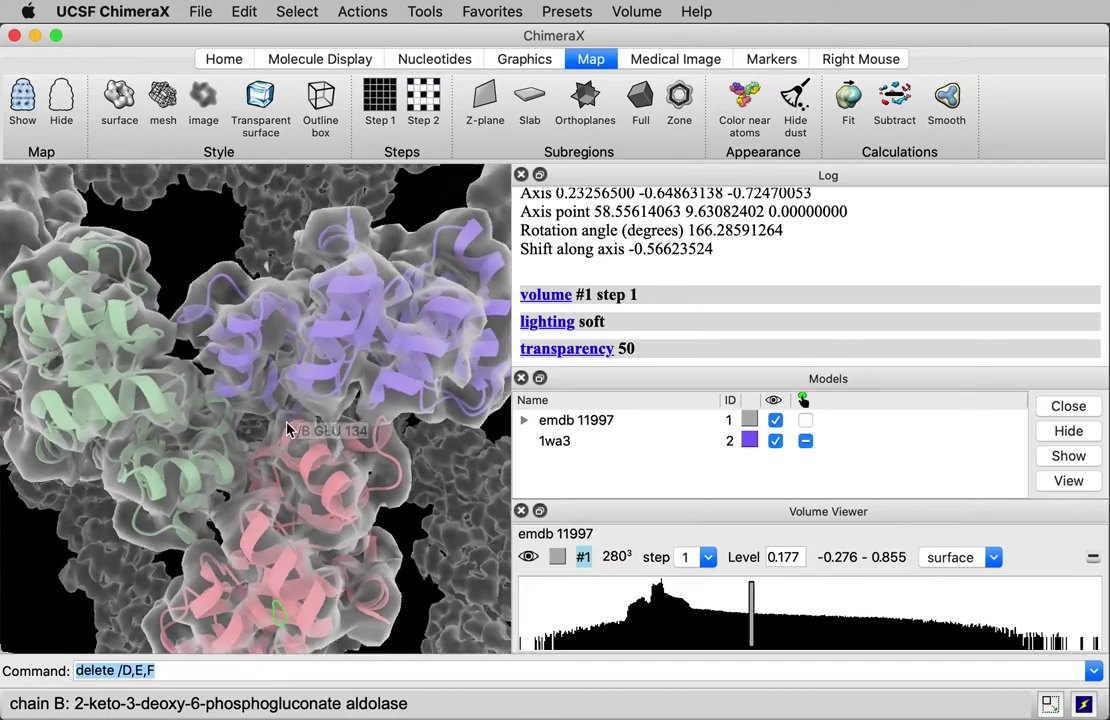
scroll(287, 430, down, 5)
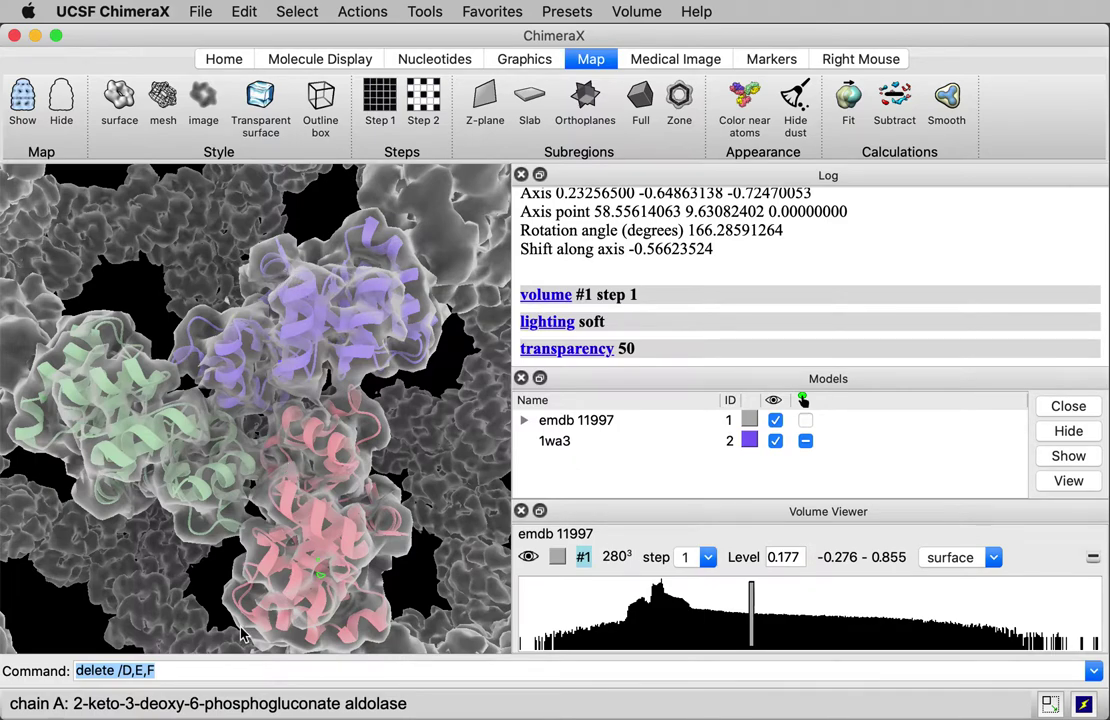
click(179, 667)
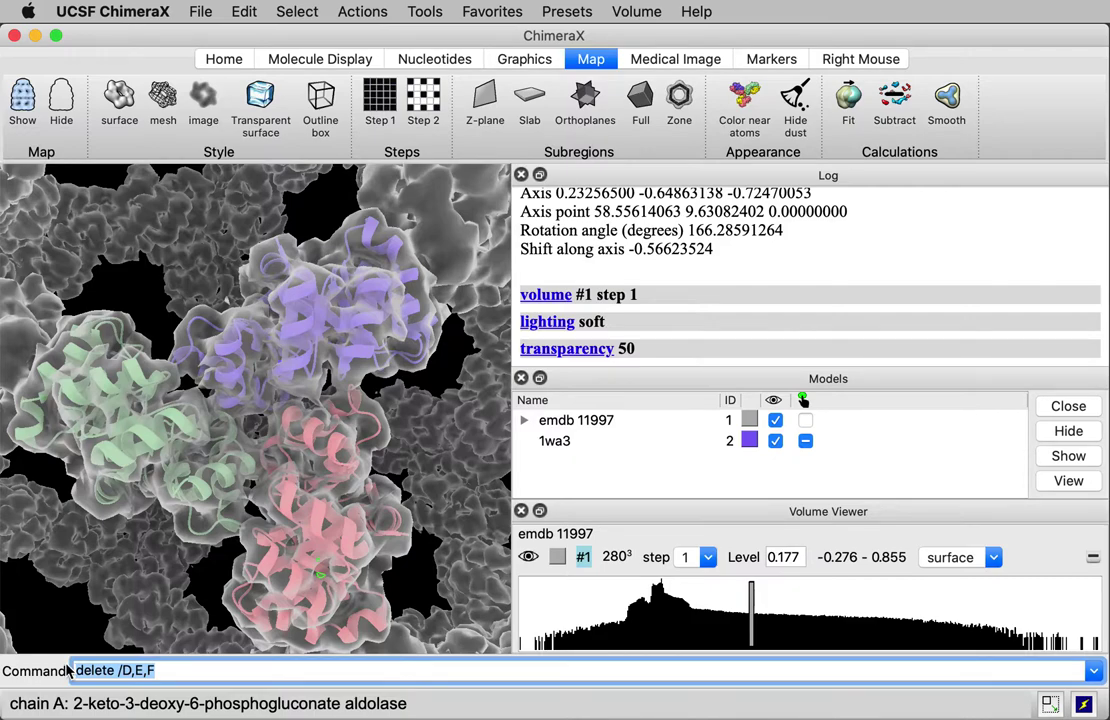
- Run 'material transp true' so the transparent map casts shadows, then inspect the helices
text(materai)
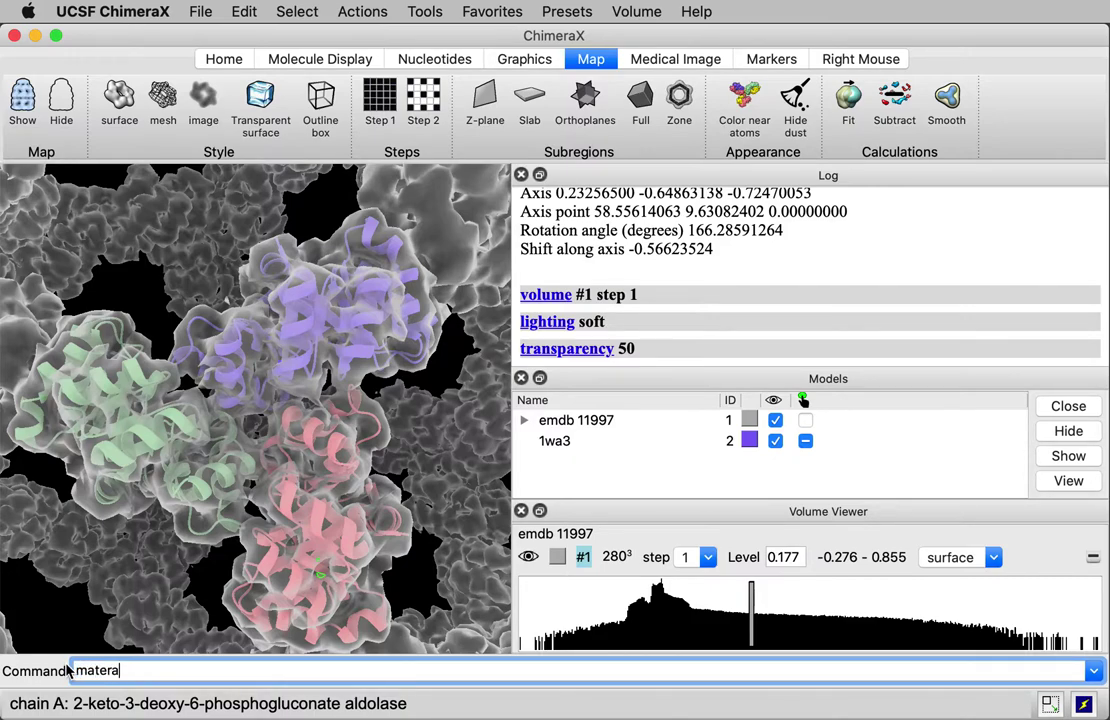
key(BackSpace)
key(BackSpace)
text(ial)
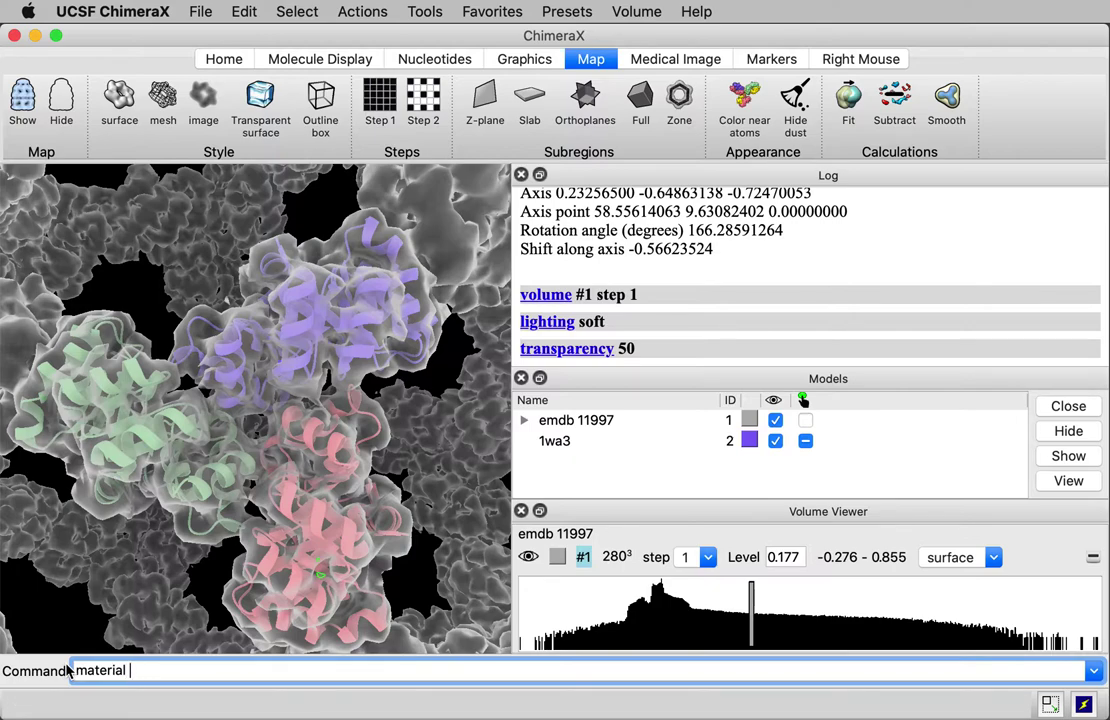
text(transp true)
key(Return)
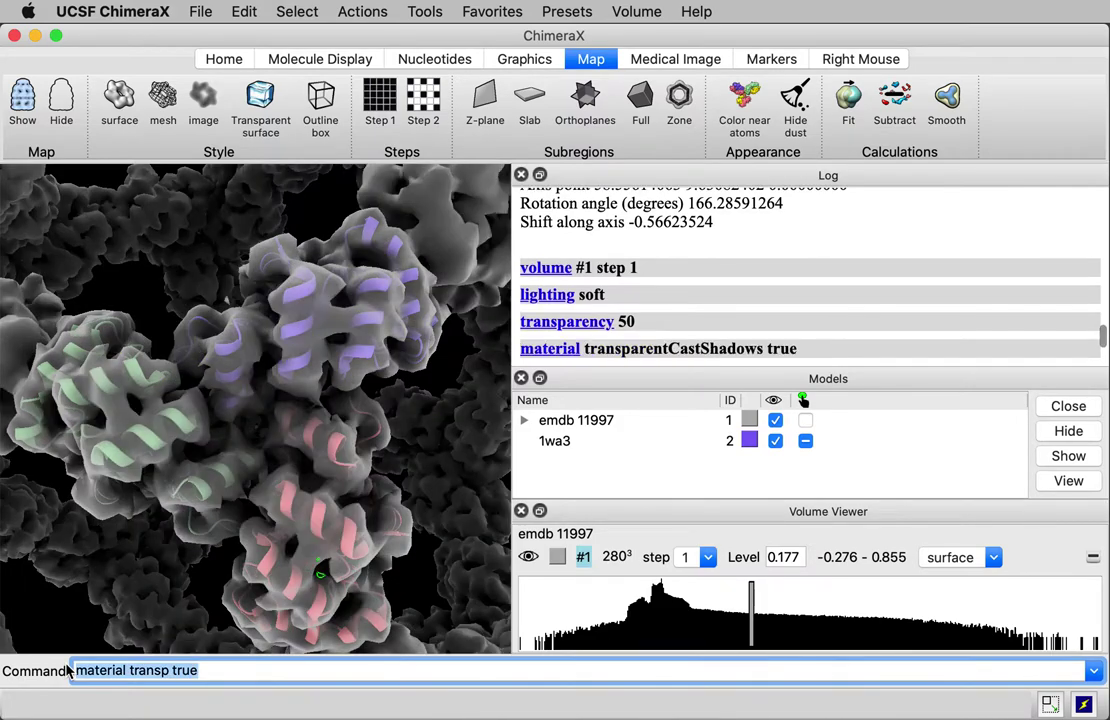
click(186, 341)
mouse_move(186, 341)
mouse_down()
mouse_move(260, 354)
mouse_move(161, 332)
mouse_move(186, 350)
mouse_up()
mouse_move(186, 350)
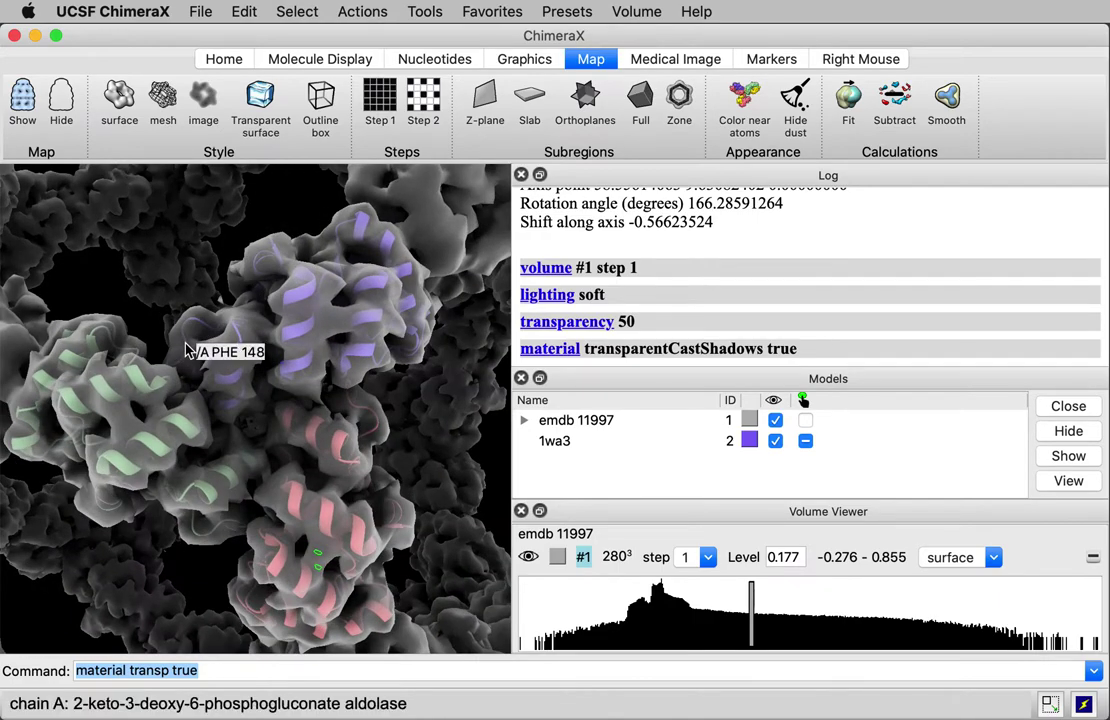
scroll(186, 350, up, 5)
scroll(186, 350, down, 10)
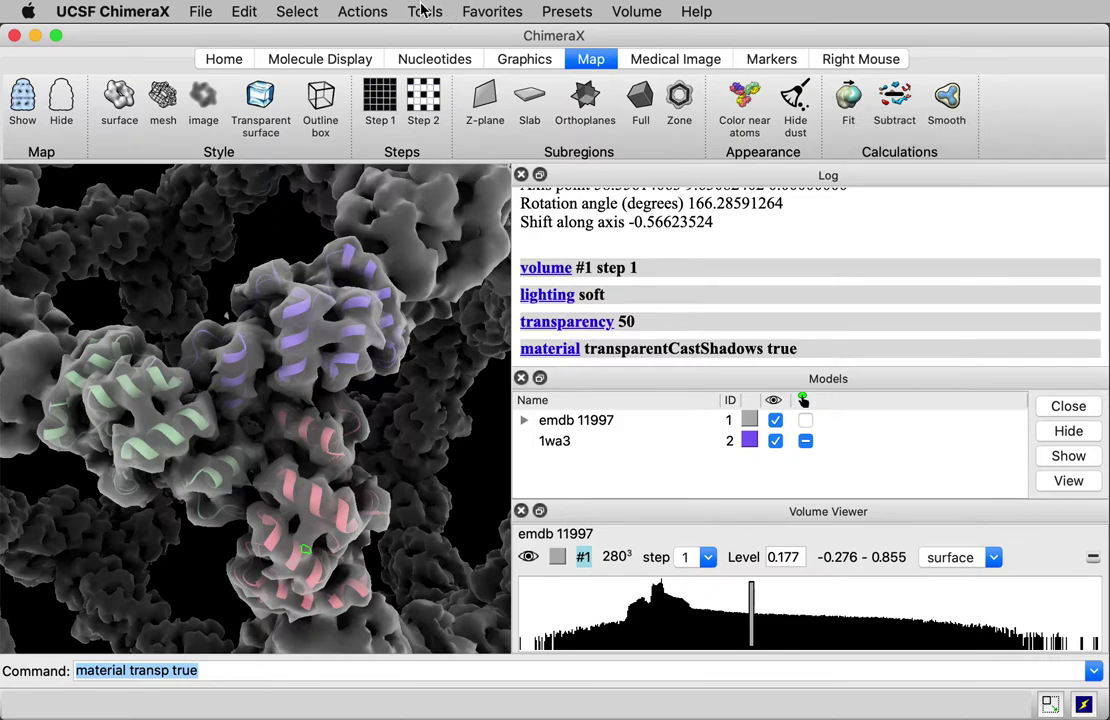
click(424, 11)
- Fit 1wa3 into emdb 11997 with Fit in Map, reaching average map value 0.3021
mouse_move(458, 177)
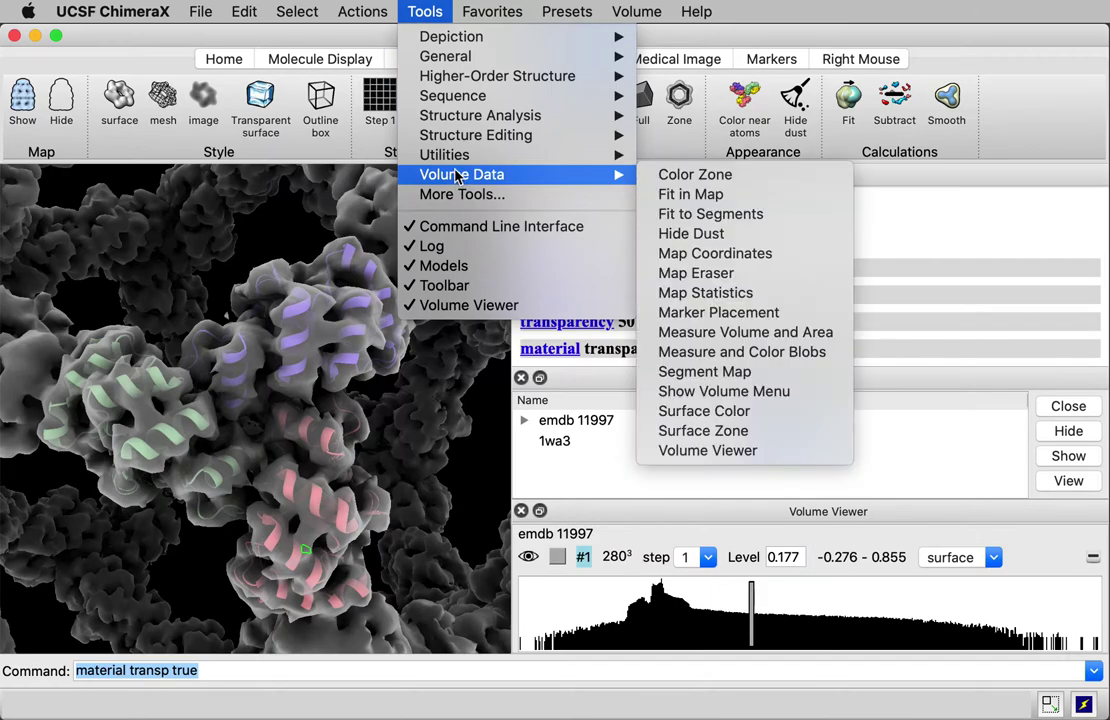
click(690, 196)
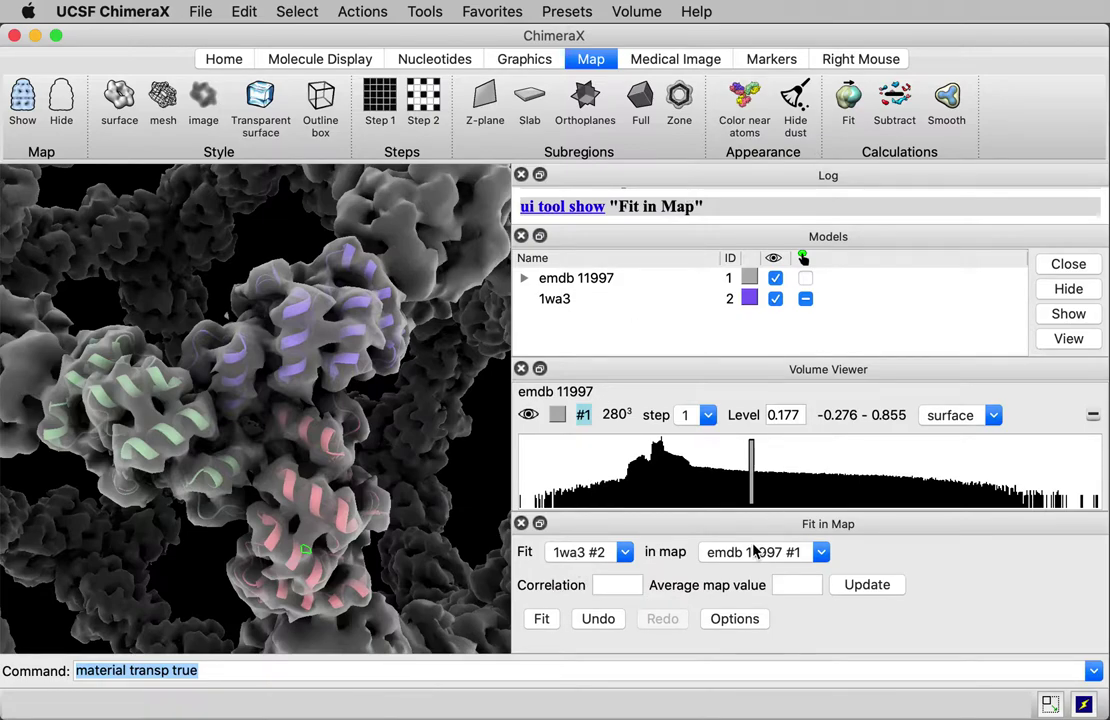
click(541, 618)
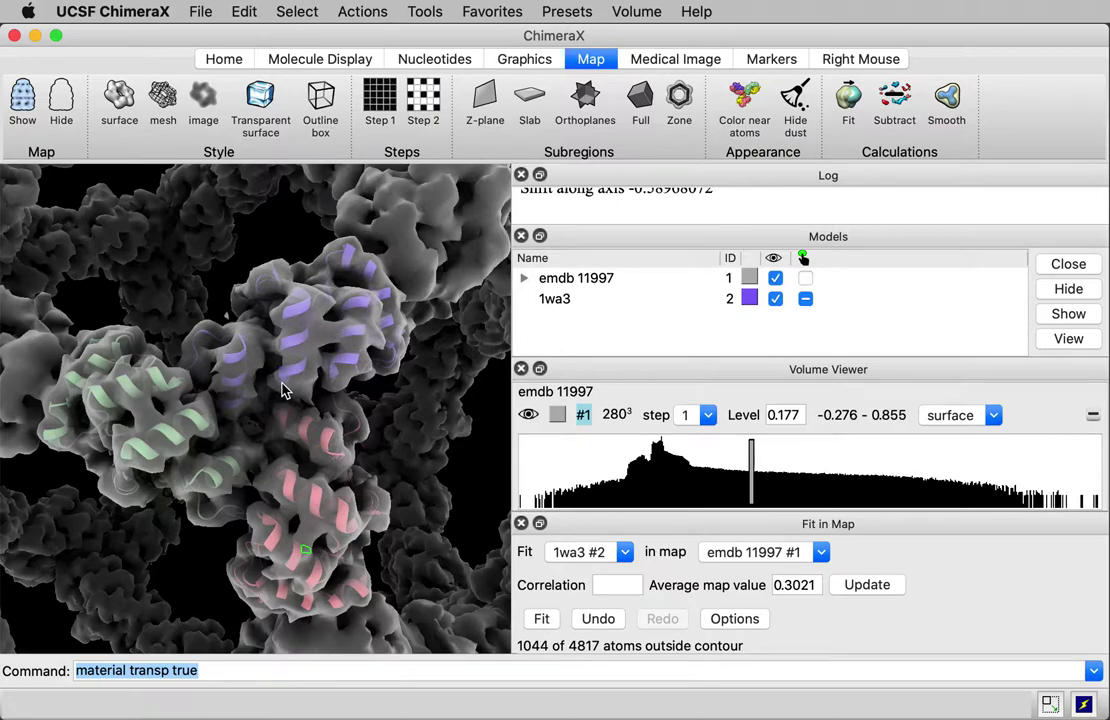
mouse_move(284, 390)
mouse_move(836, 425)
click(734, 619)
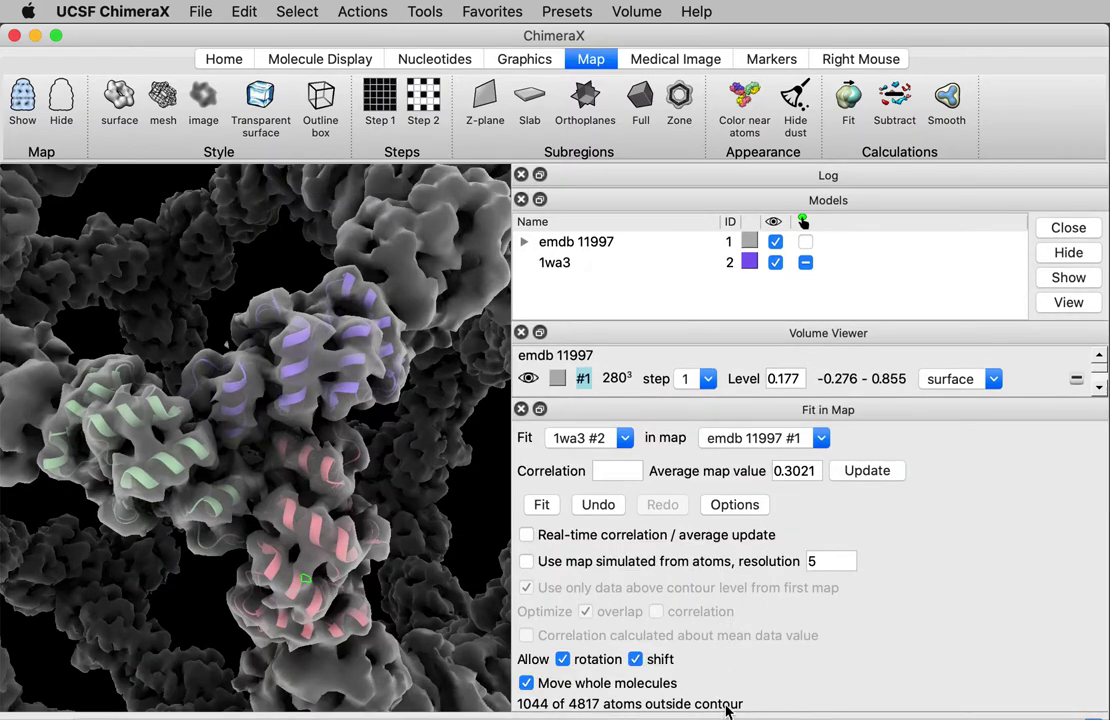
- Refit 1wa3 against a map simulated at resolution 4, giving correlation 0.8736
click(526, 561)
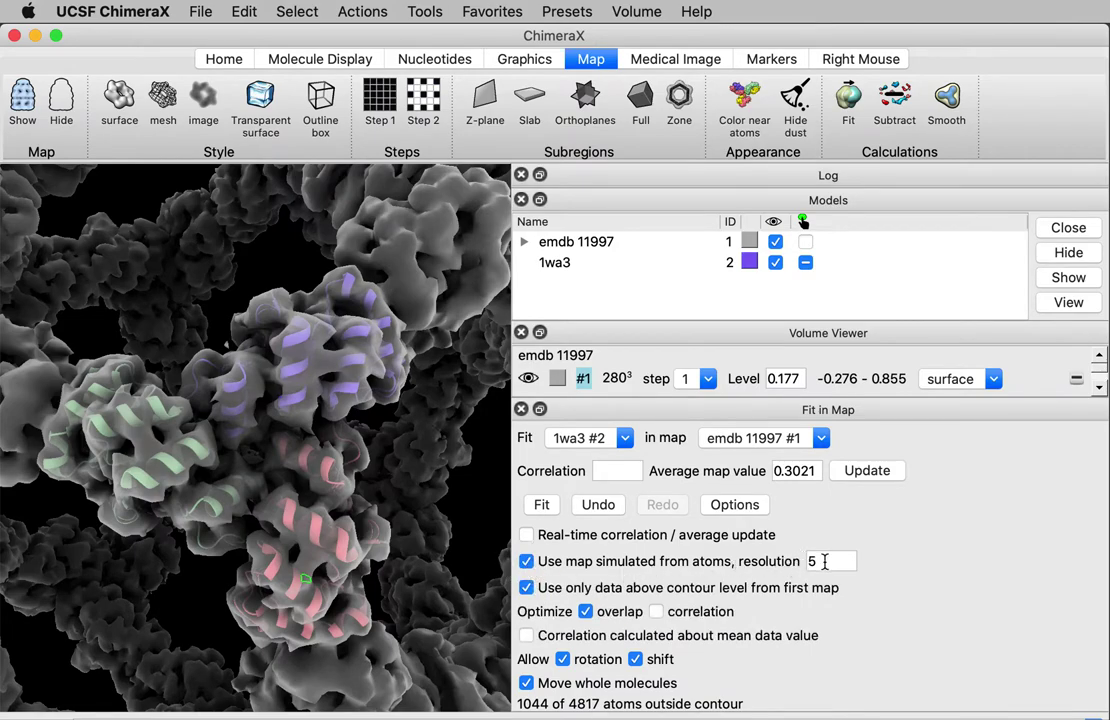
double_click(824, 562)
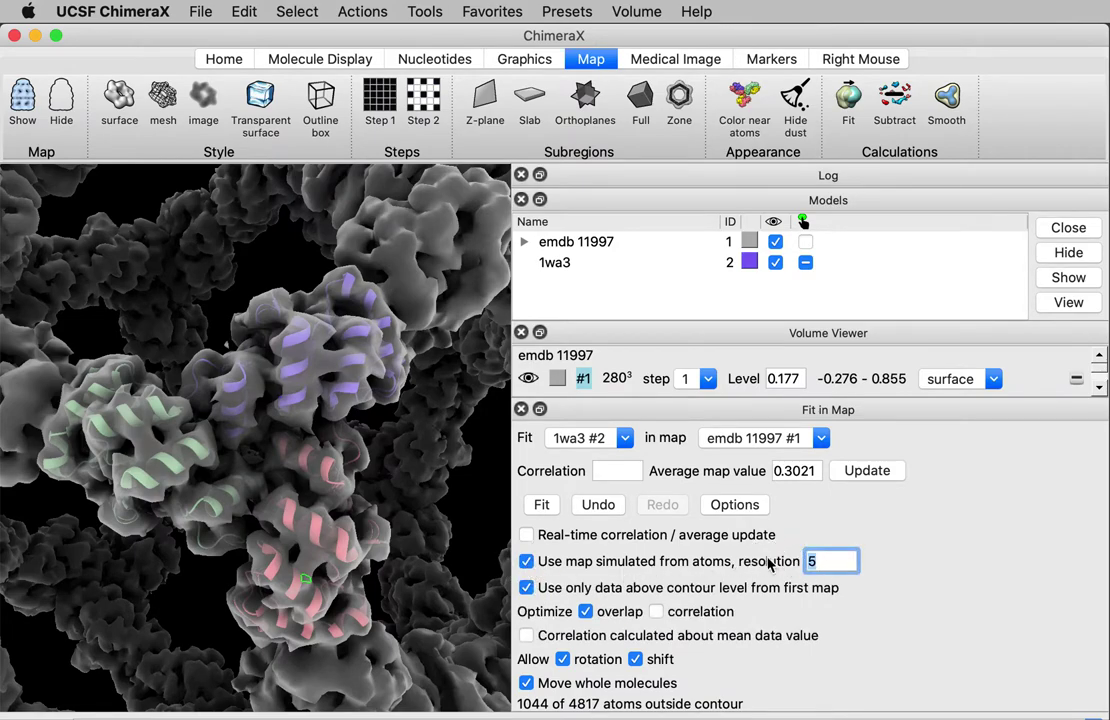
text(4)
click(549, 512)
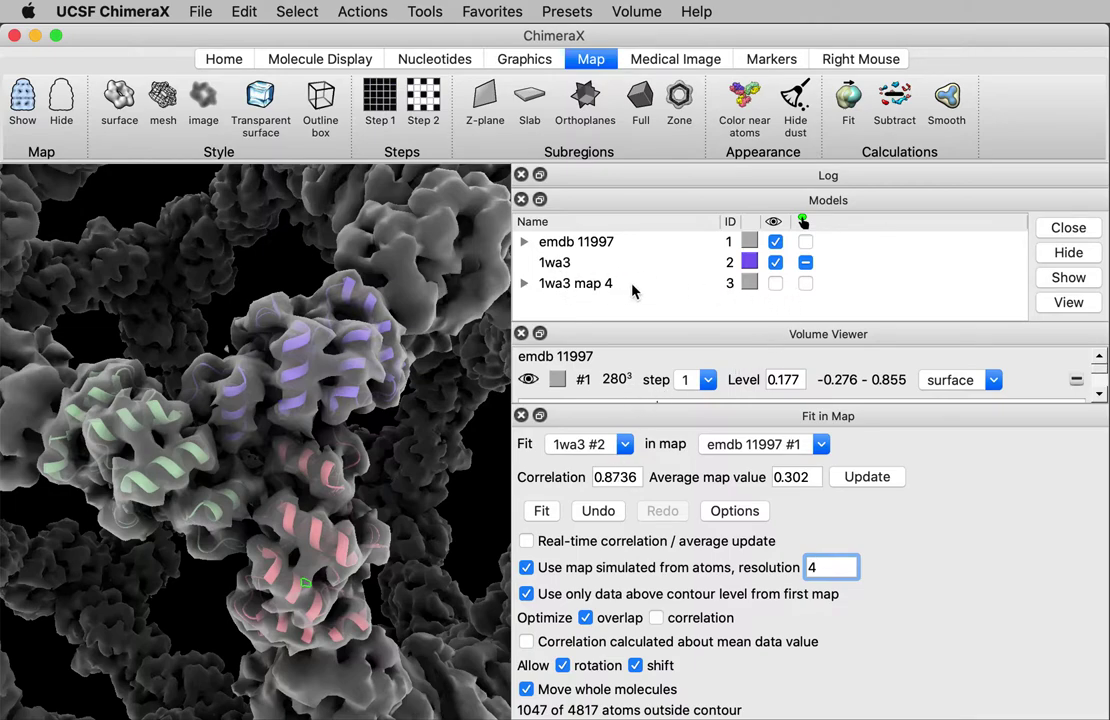
- Briefly show the simulated 1wa3 map 4 surface, then hide it again
click(660, 285)
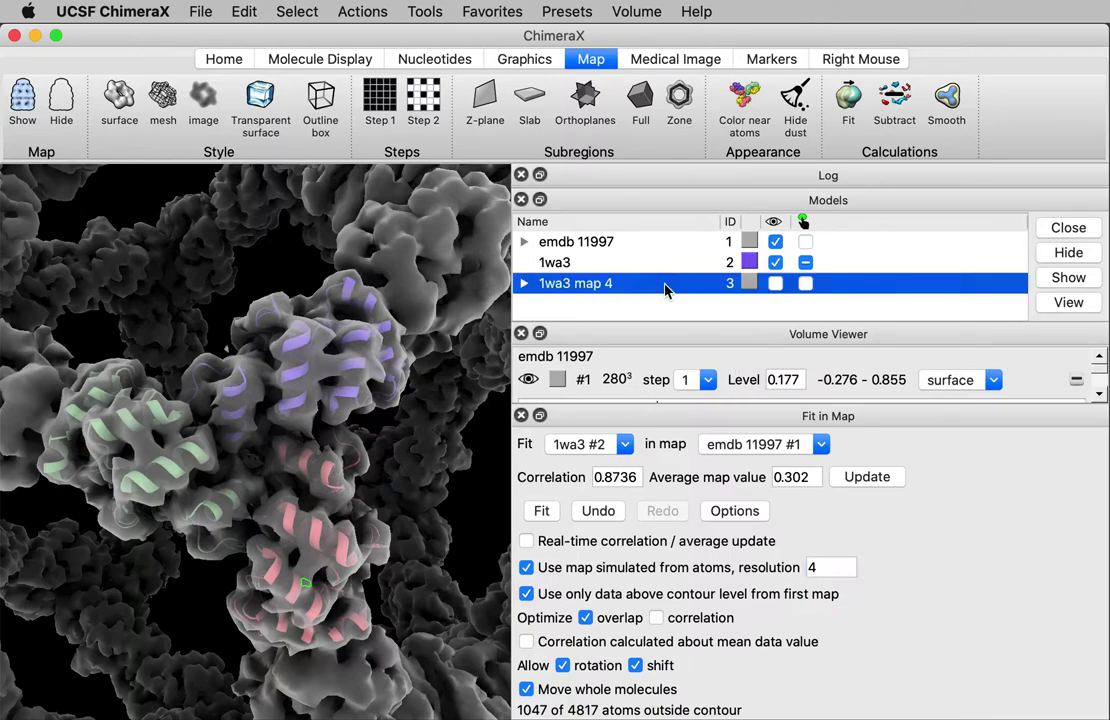
click(775, 283)
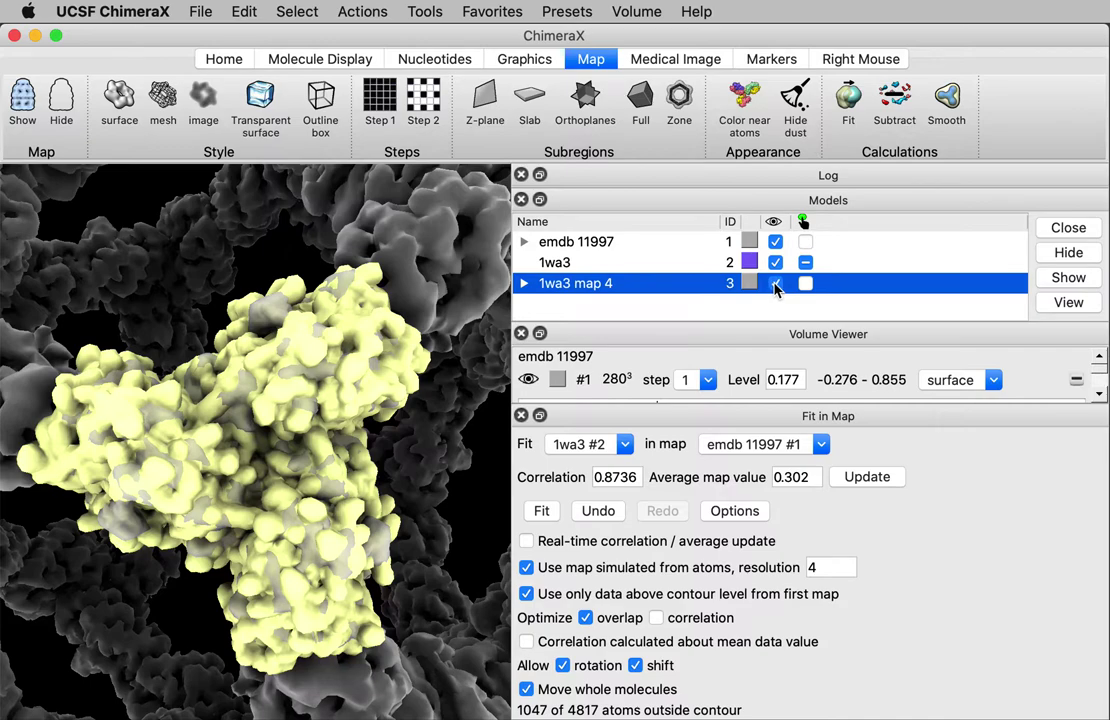
click(775, 284)
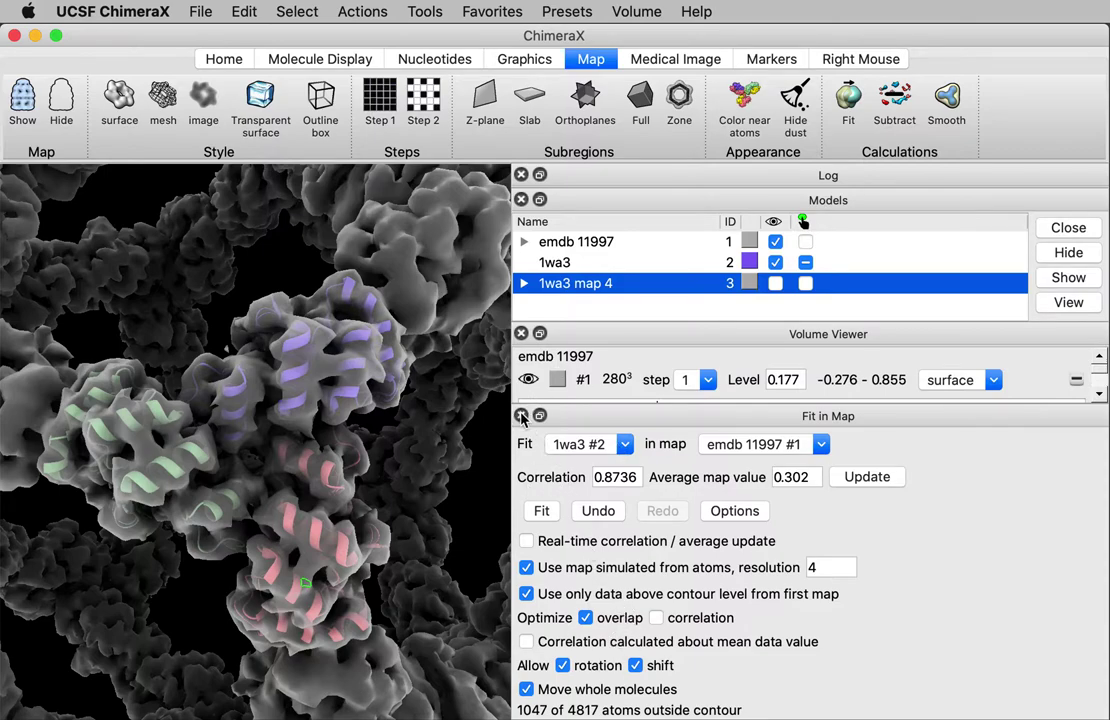
- Close the Fit in Map panel, then zoom out and back in on the cage
click(521, 416)
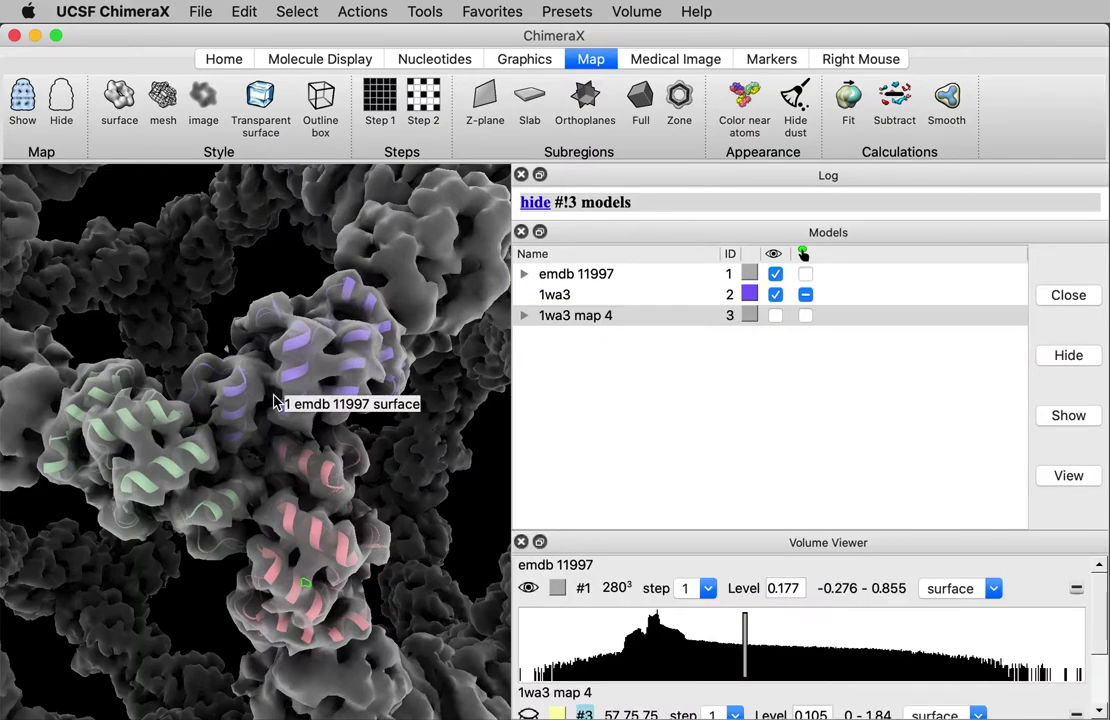
scroll(277, 402, down, 10)
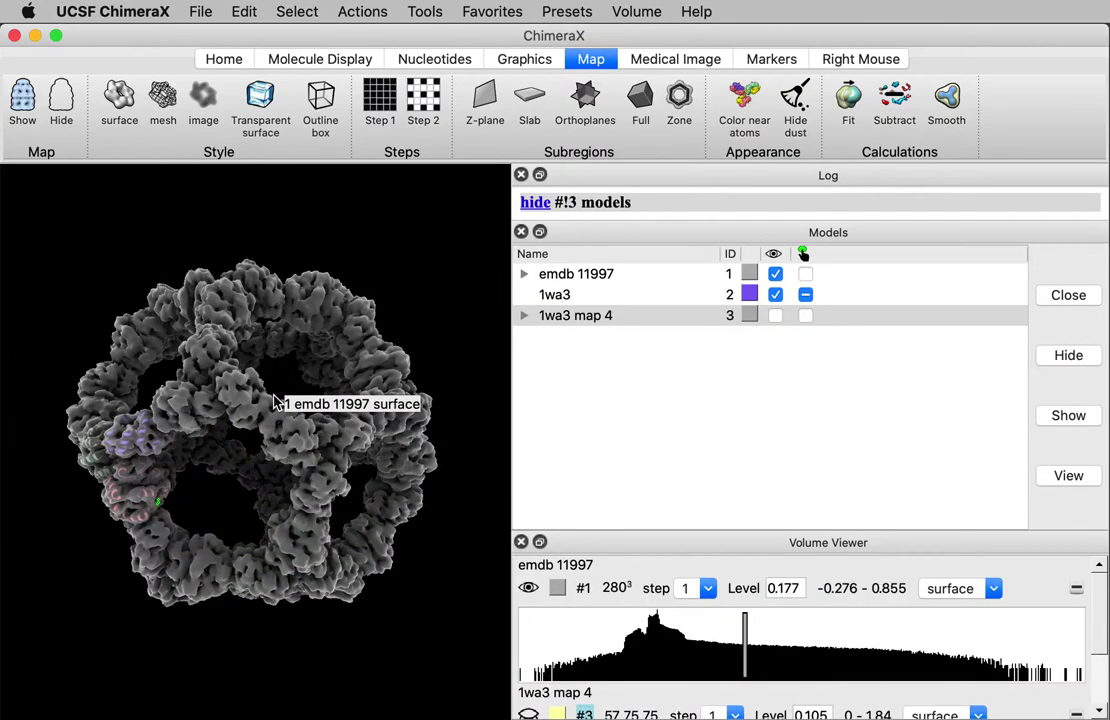
scroll(277, 402, right, 8)
scroll(277, 402, up, 5)
scroll(277, 402, up, 5)
scroll(277, 402, right, 2)
scroll(277, 402, left, 2)
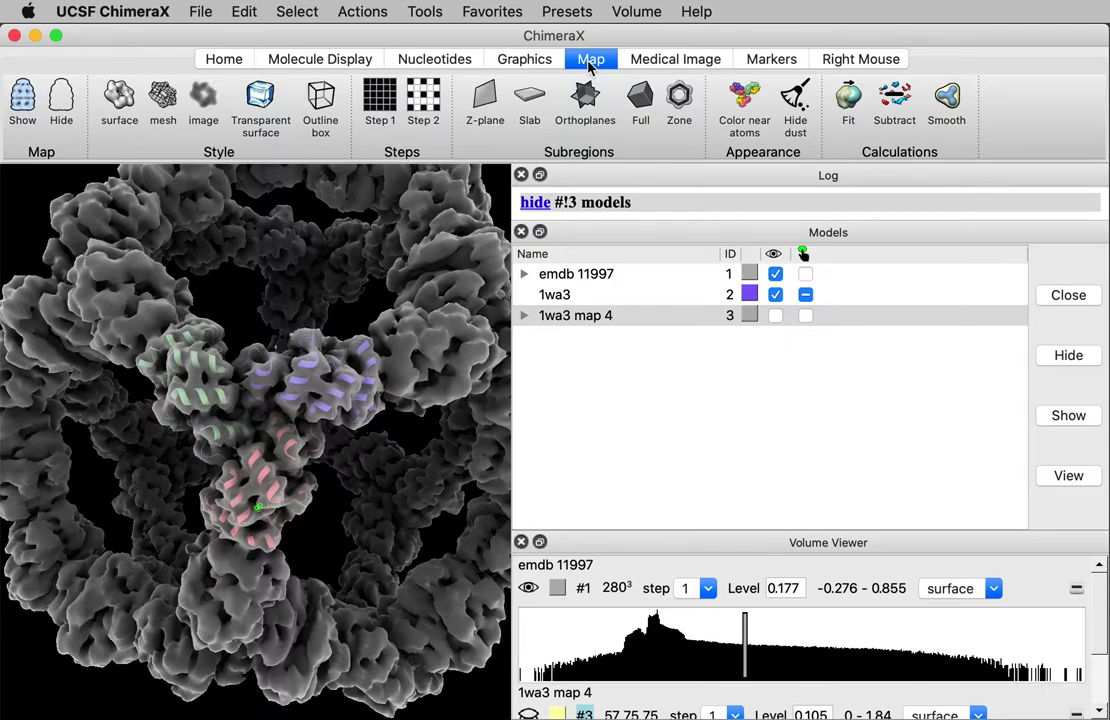
click(512, 60)
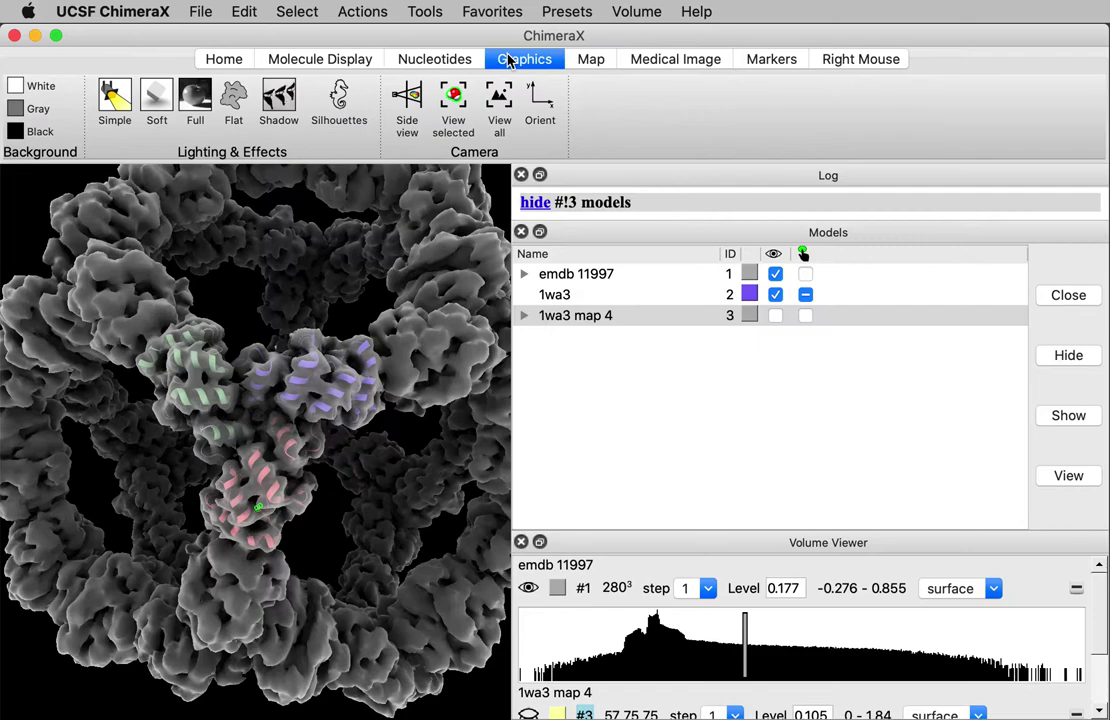
- Reorient the view to the standard orientation of the whole cage map
click(540, 100)
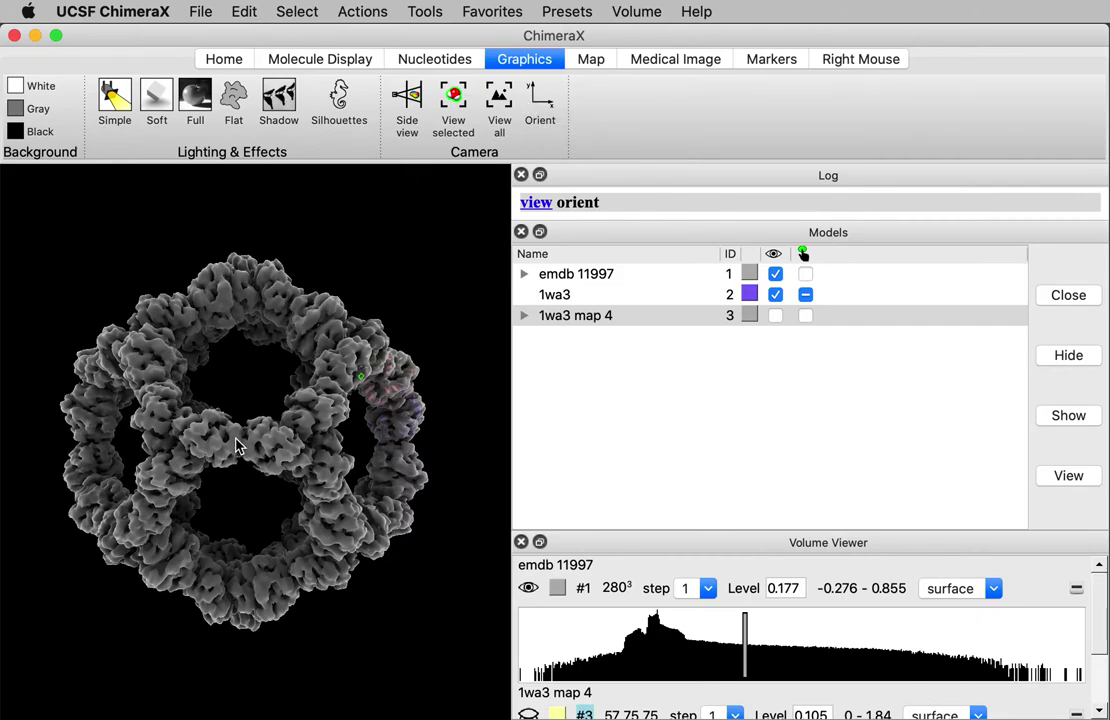
mouse_move(242, 452)
scroll(242, 452, up, 5)
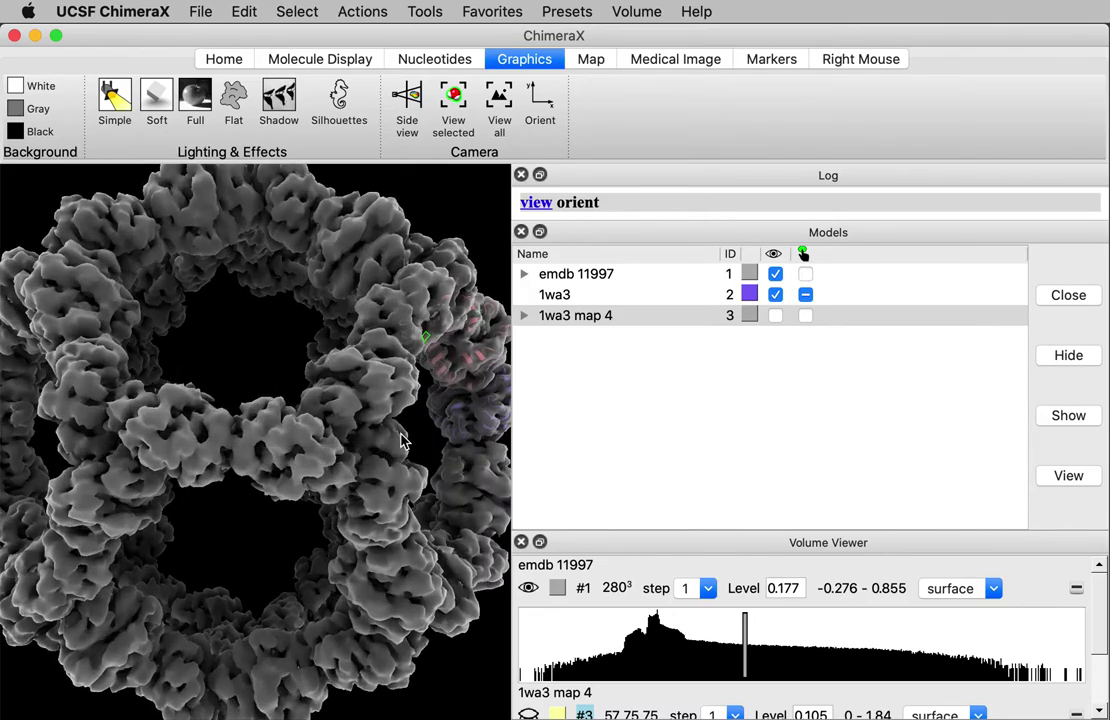
scroll(453, 441, up, 5)
scroll(420, 420, down, 8)
scroll(463, 446, down, 5)
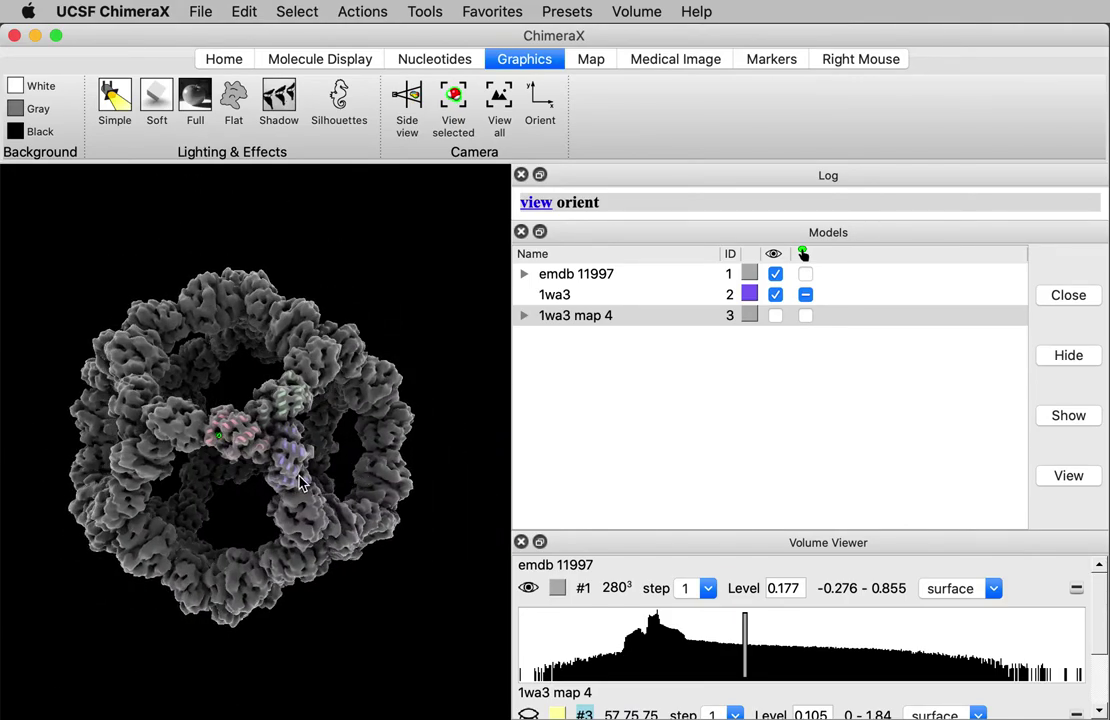
- Rotate and tilt the cage, then move the window up to expose the command line
drag(290, 472, 290, 384)
drag(250, 420, 240, 422)
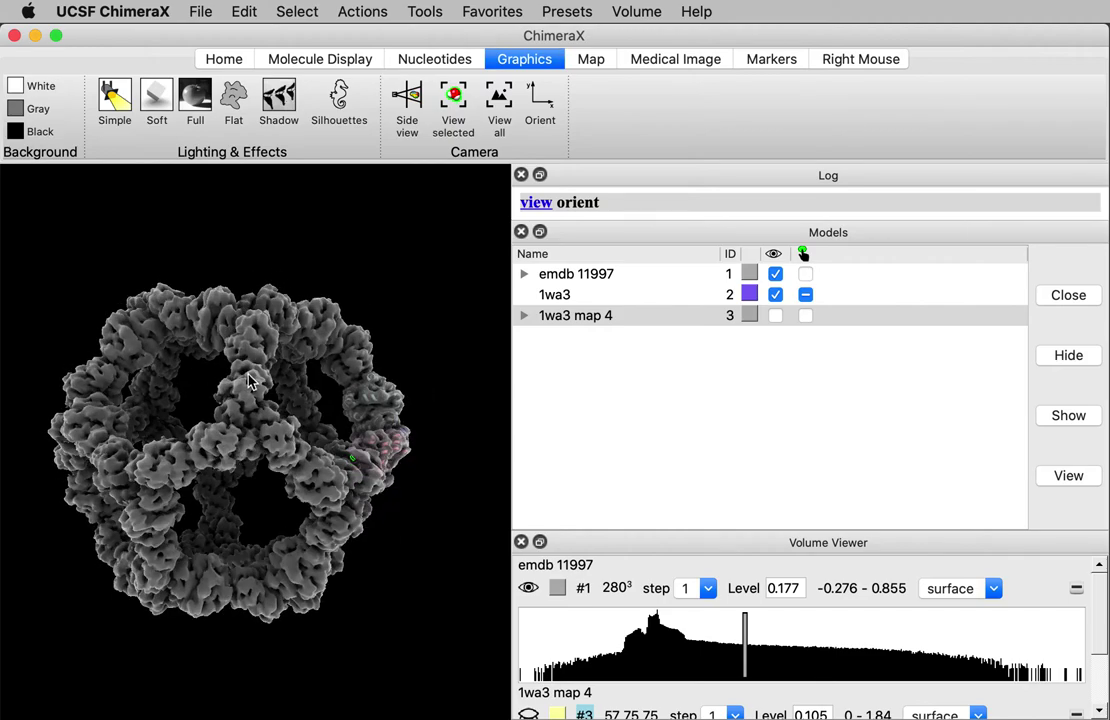
drag(253, 379, 201, 249)
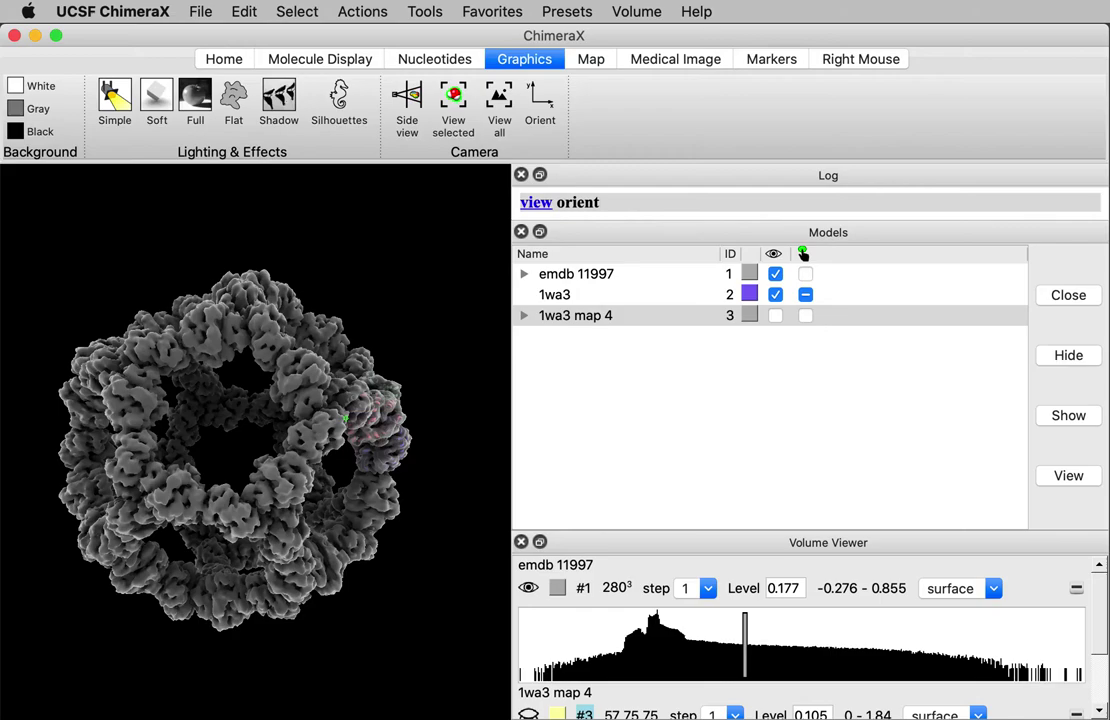
drag(222, 719, 222, 713)
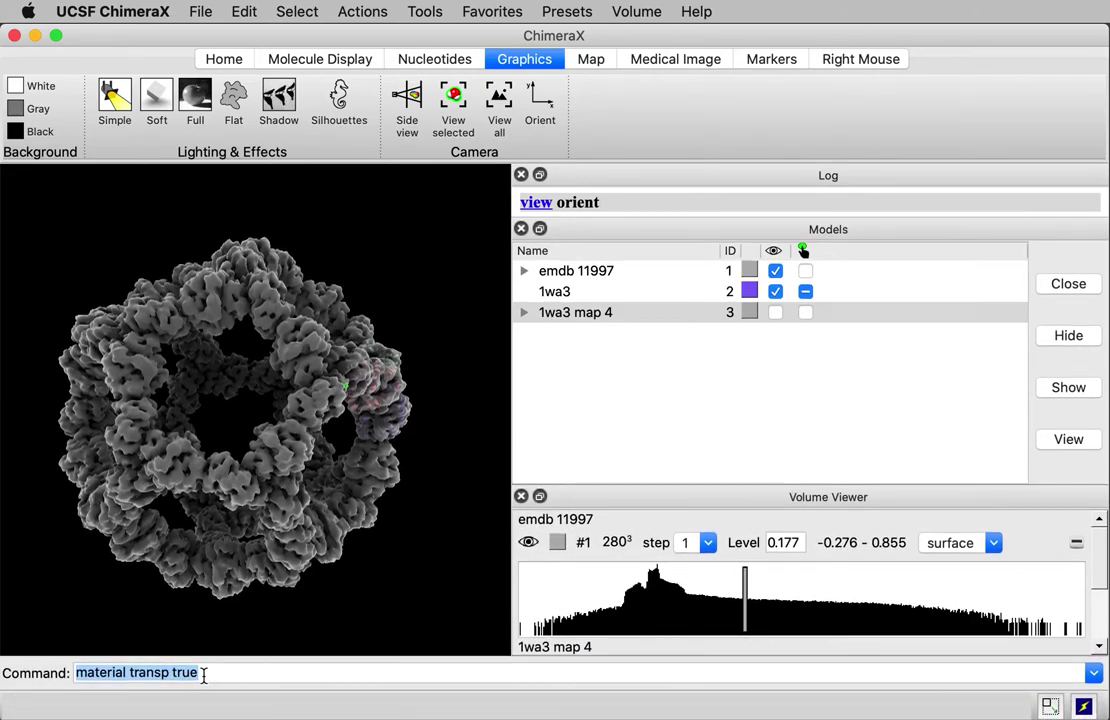
- Run 'sym' to generate the icosahedral symmetry copies of 1wa3
drag(368, 355, 262, 410)
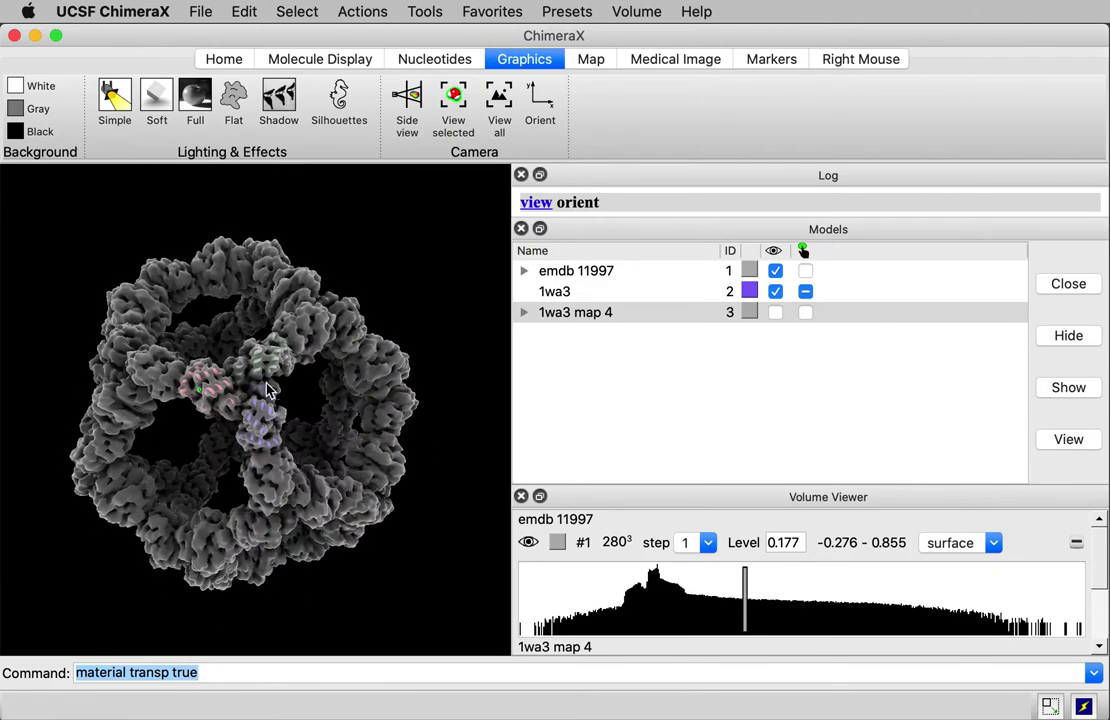
drag(216, 675, 36, 685)
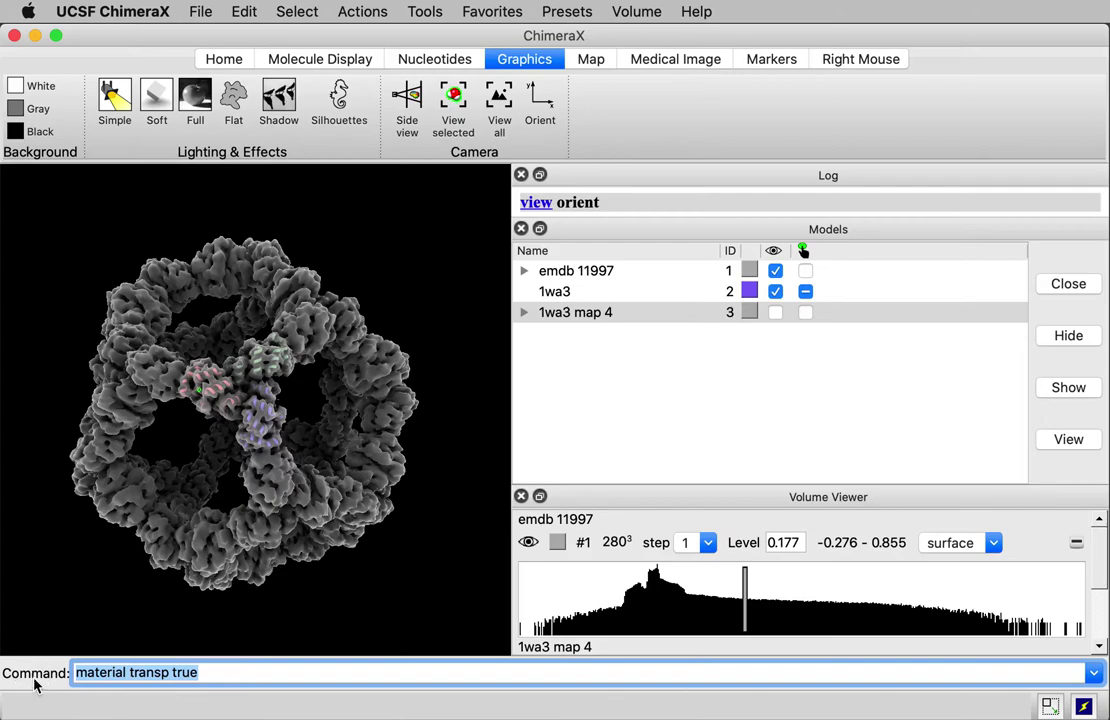
text(sym #2 i,222)
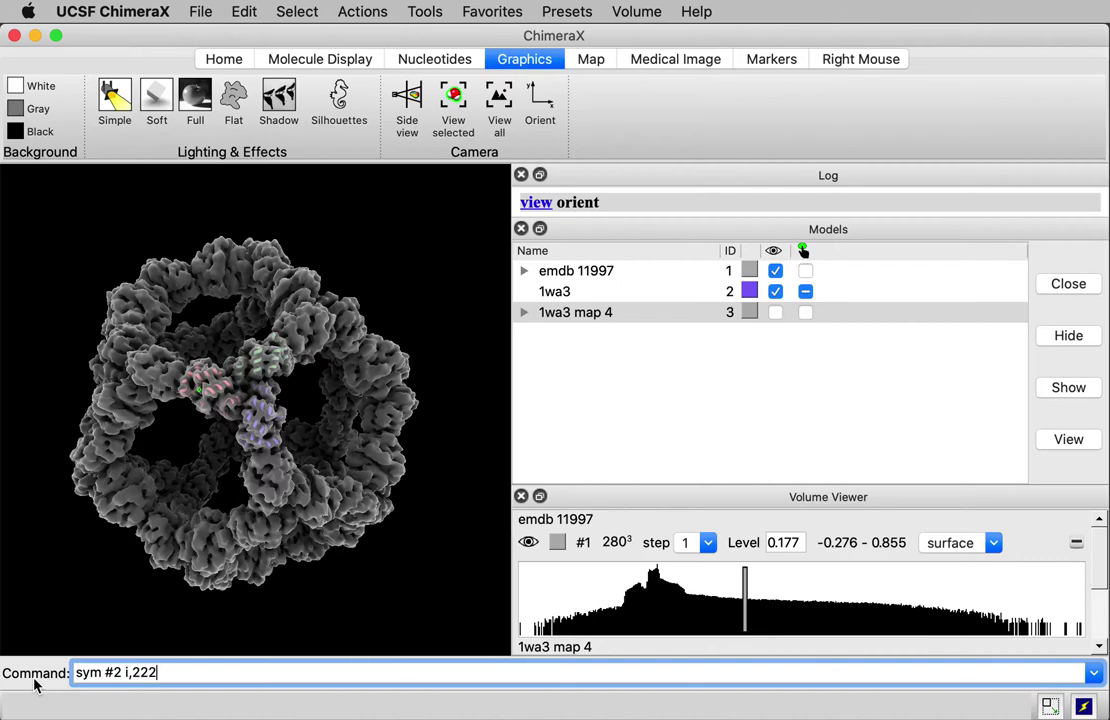
key(Return)
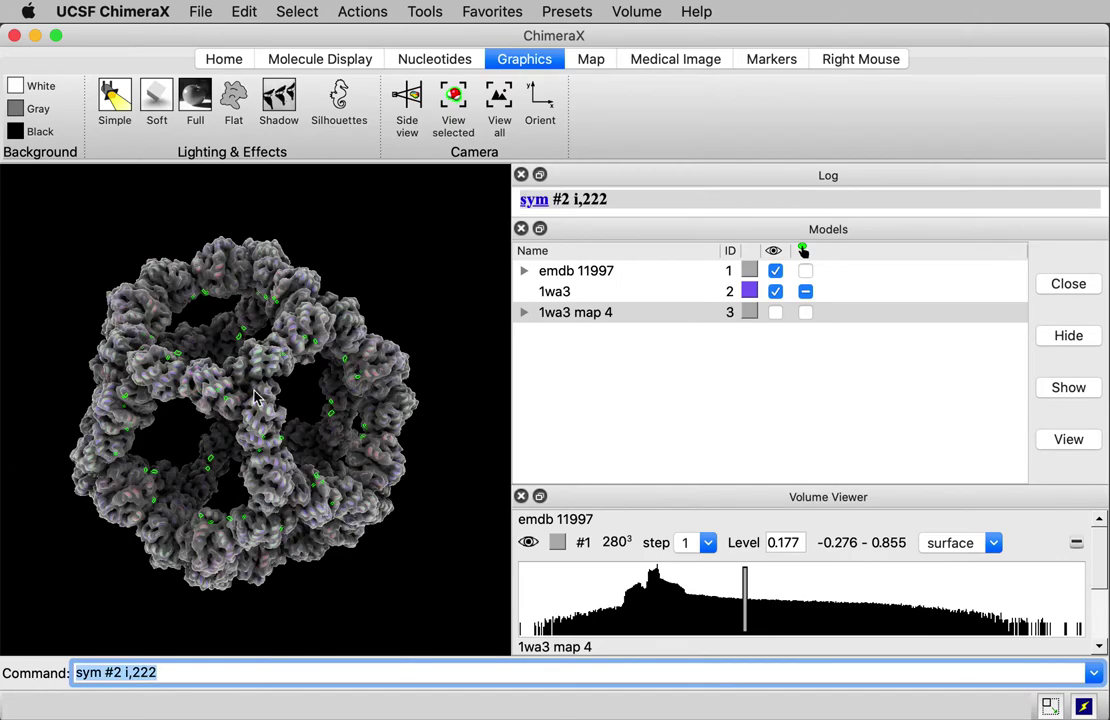
- Hide the emdb 11997 map and rotate the full ribbon assembly
scroll(224, 345, up, 5)
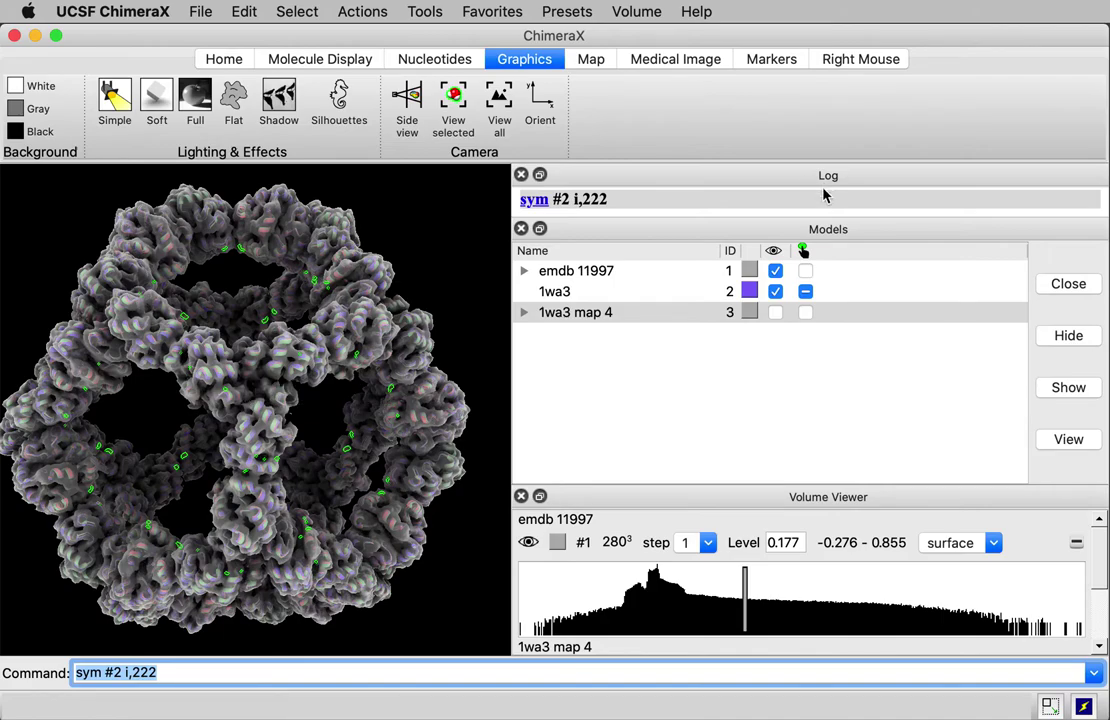
click(775, 271)
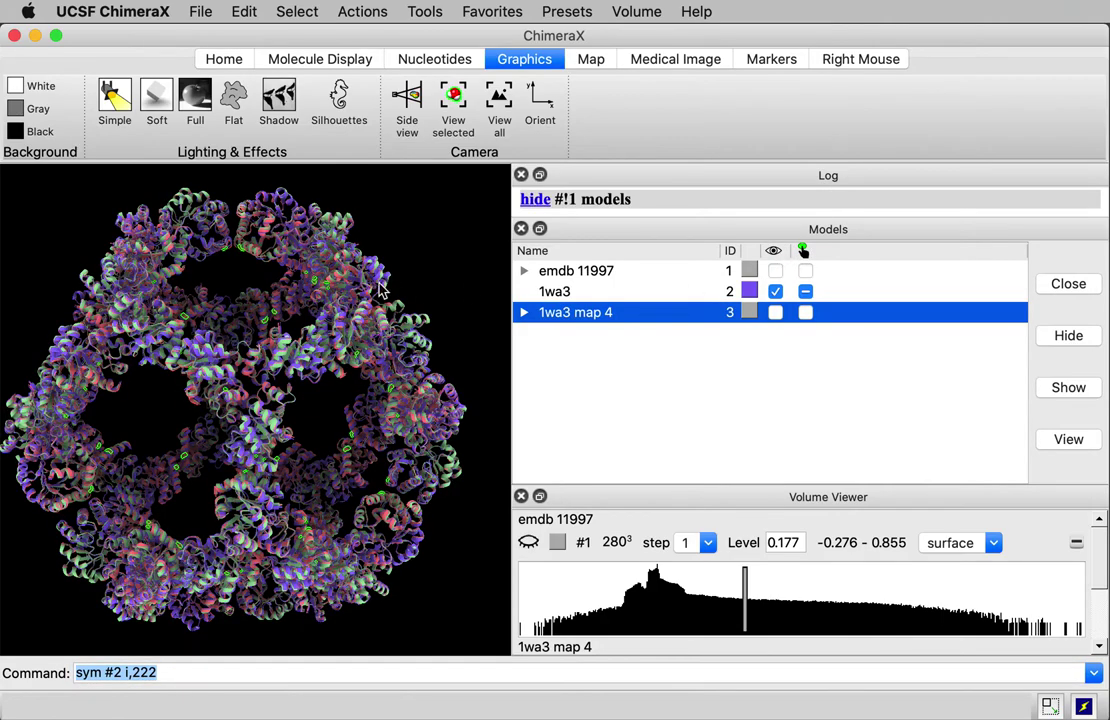
drag(322, 250, 362, 297)
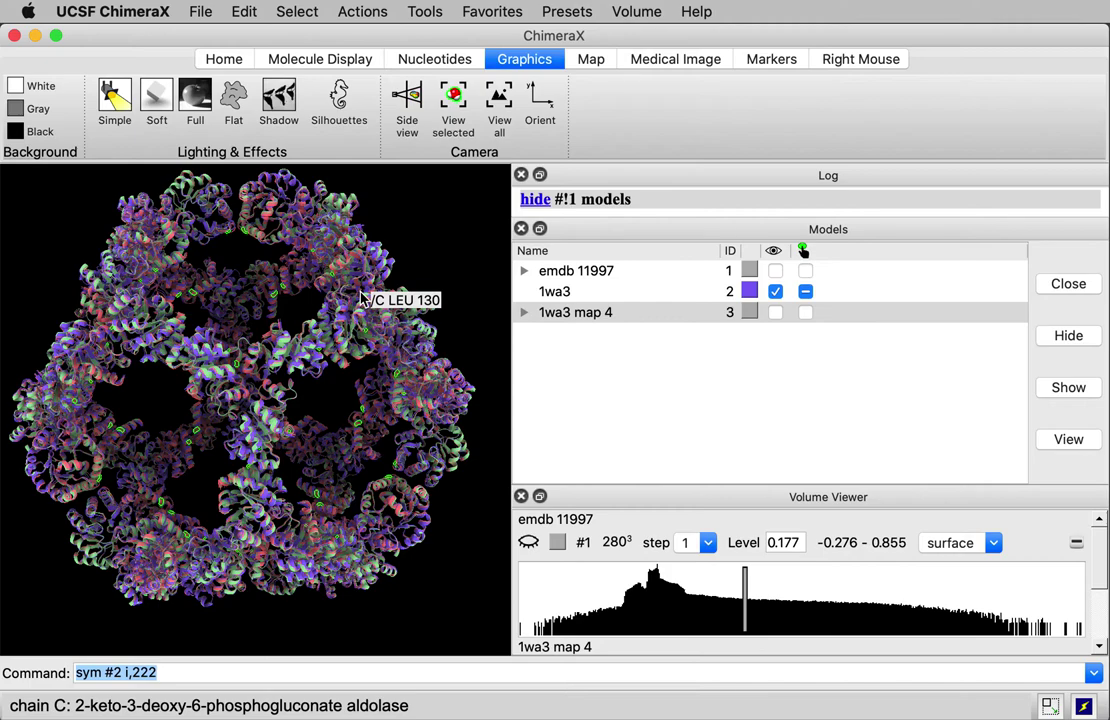
text(help sym)
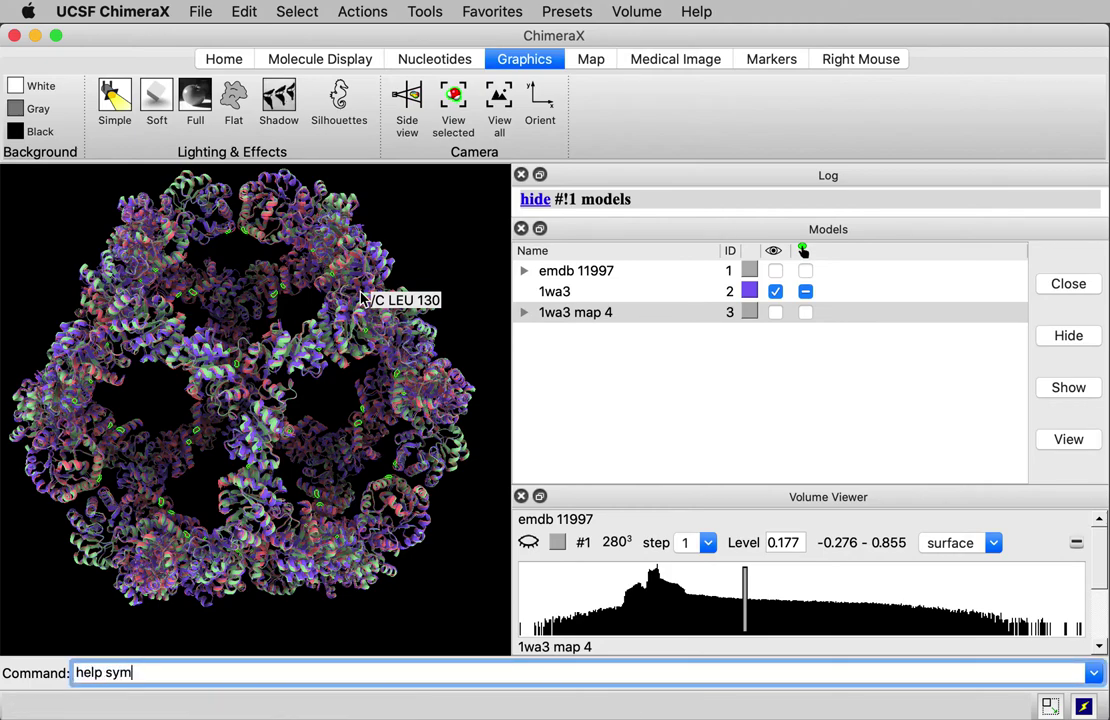
key(Return)
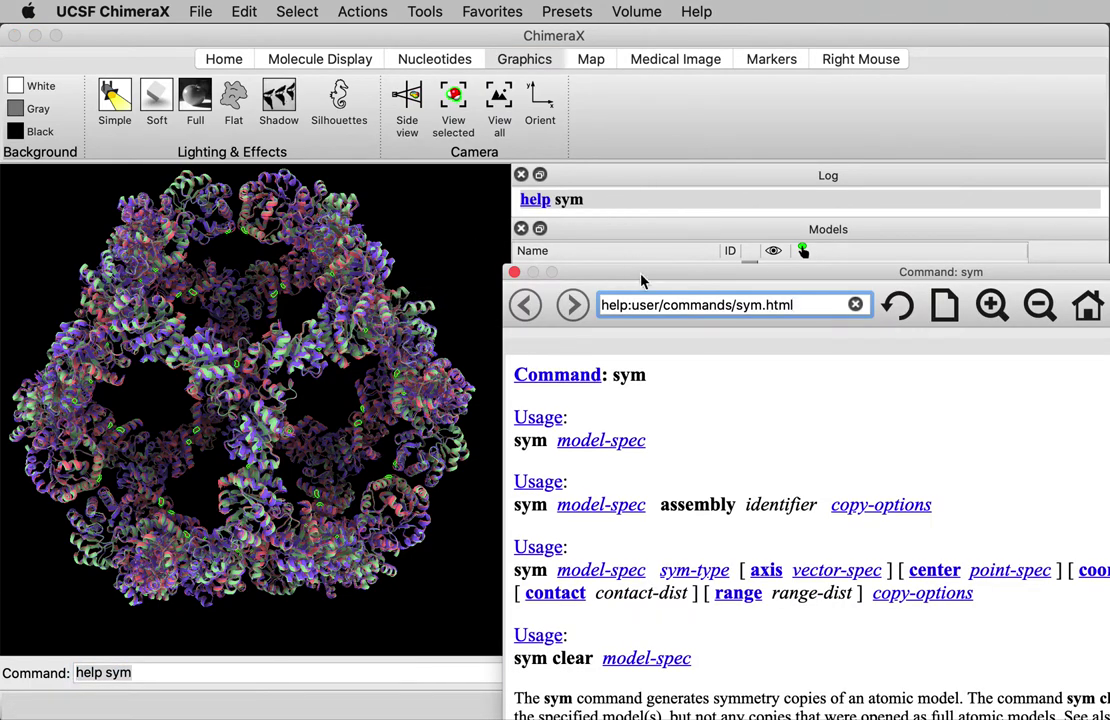
drag(629, 276, 325, 128)
drag(197, 60, 270, 190)
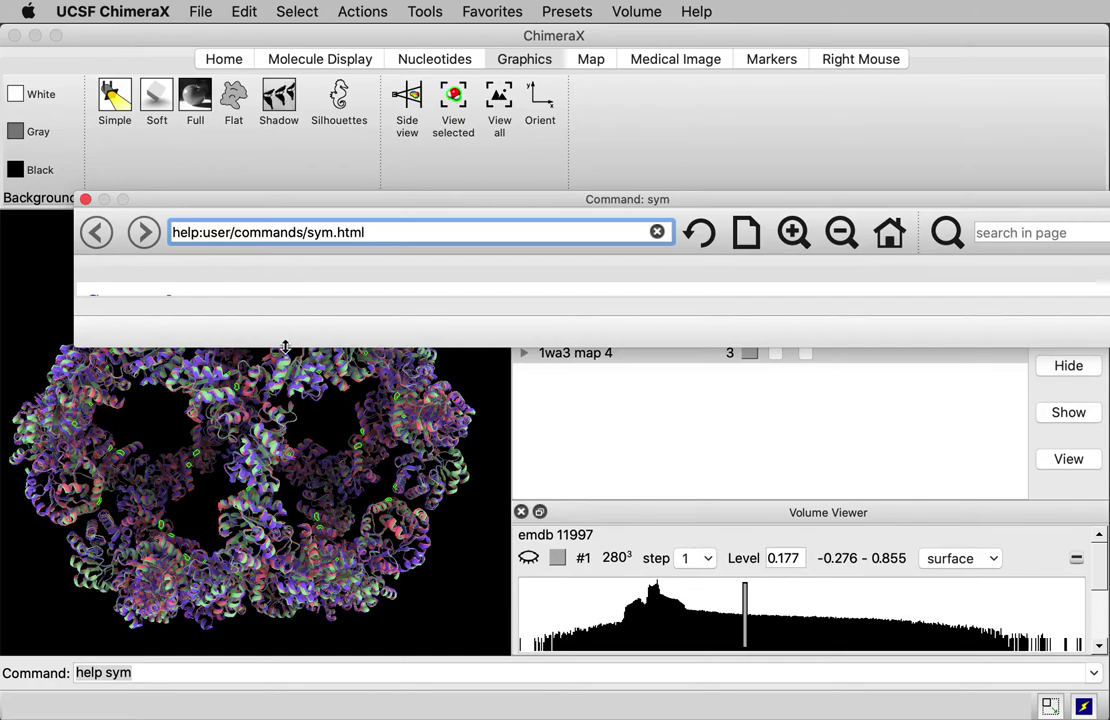
drag(285, 340, 290, 656)
scroll(320, 487, down, 5)
scroll(320, 487, down, 15)
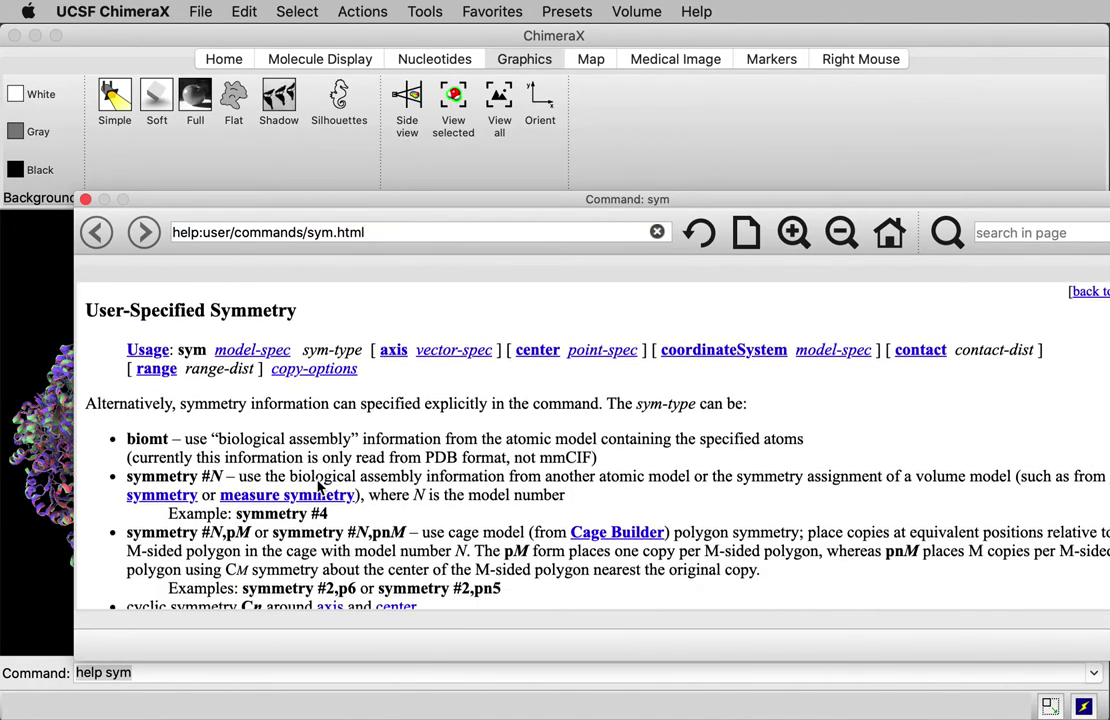
scroll(318, 481, down, 2)
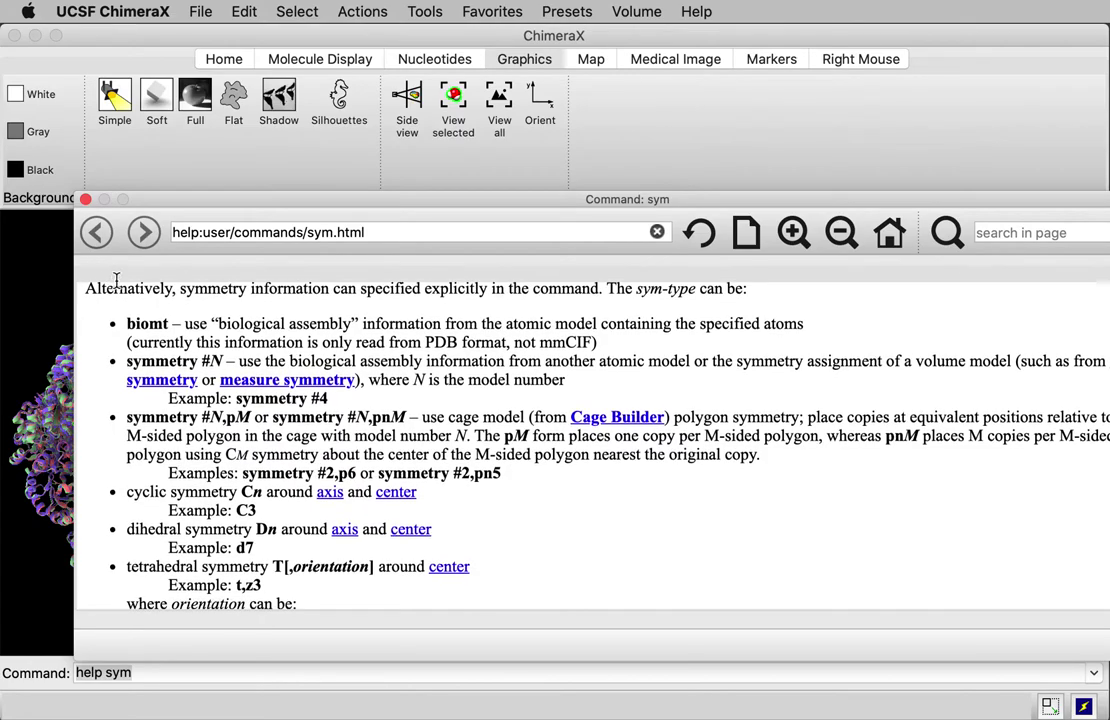
click(85, 200)
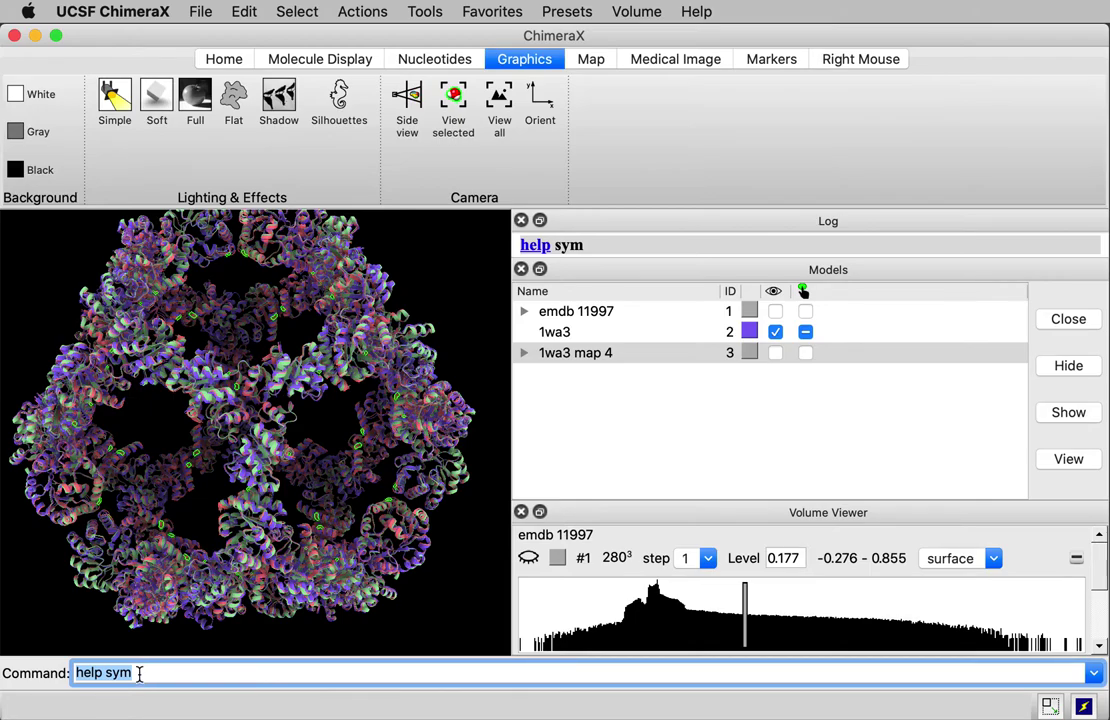
scroll(252, 410, up, 10)
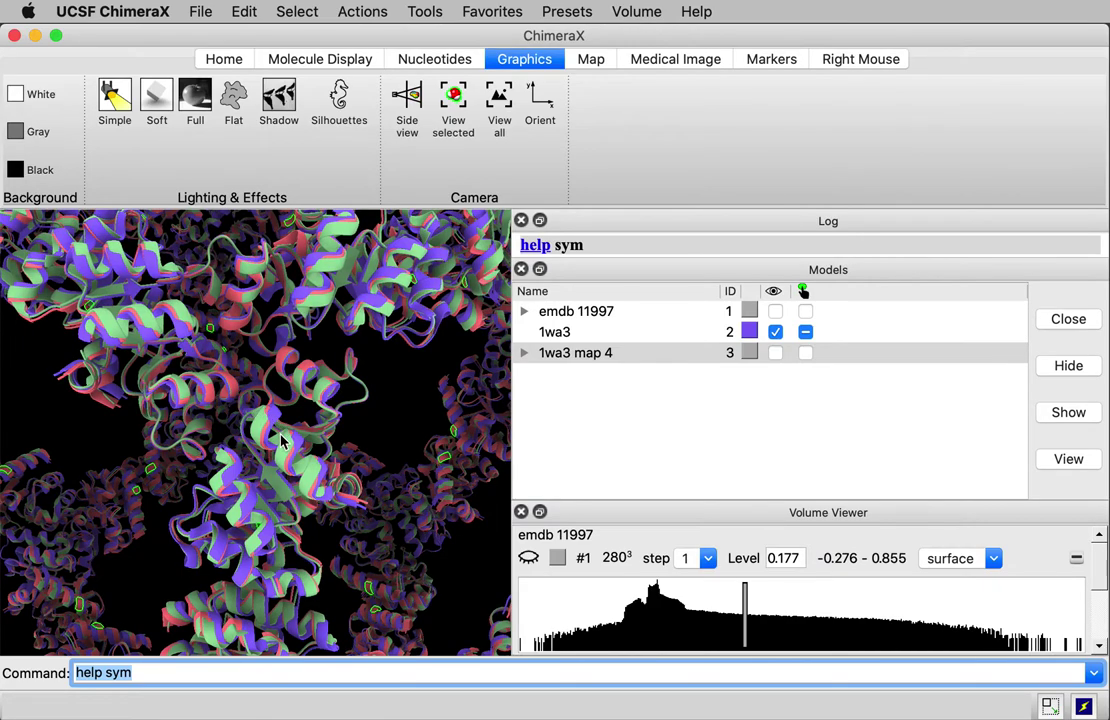
mouse_move(285, 461)
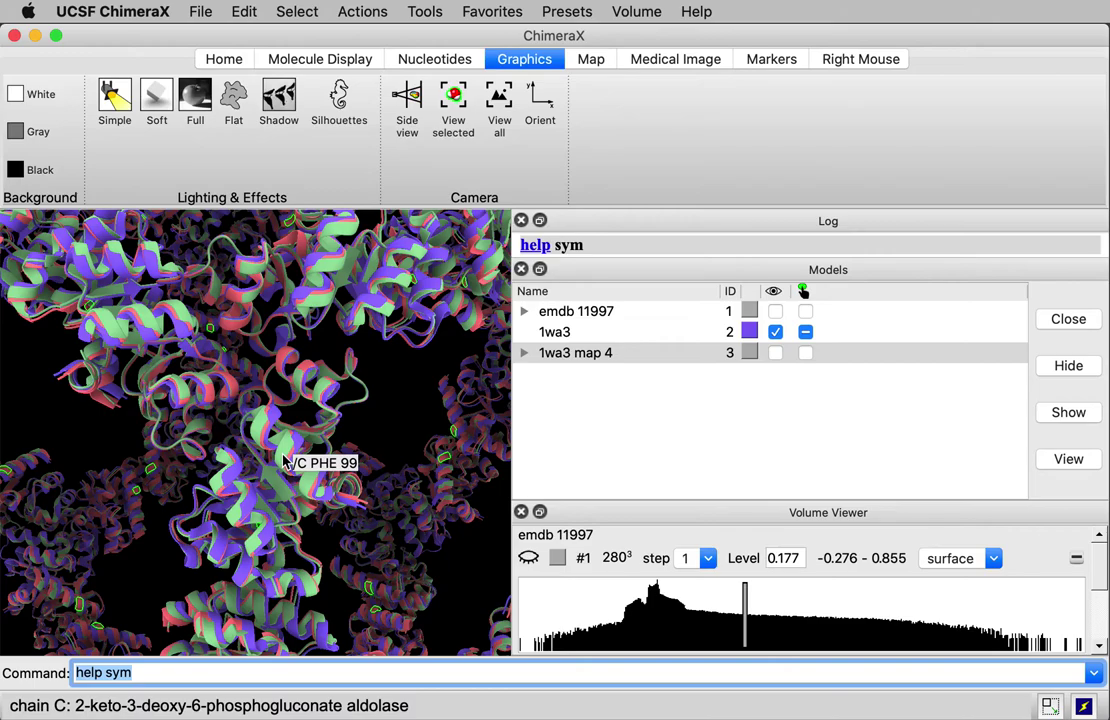
scroll(285, 461, down, 10)
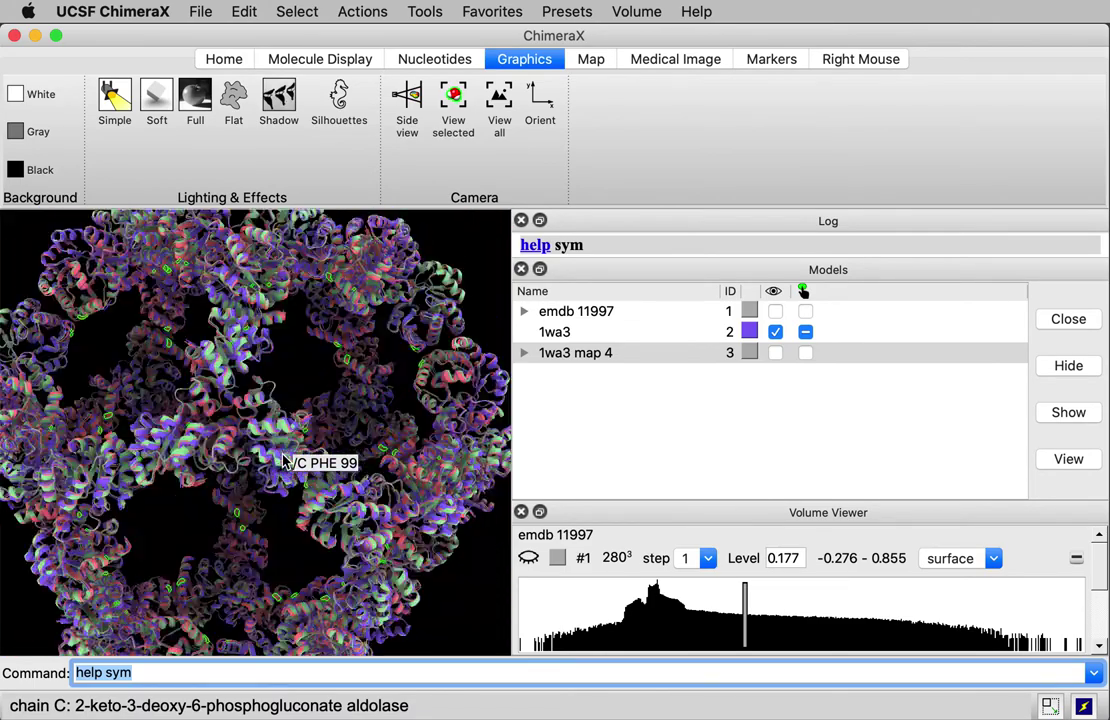
scroll(285, 461, down, 5)
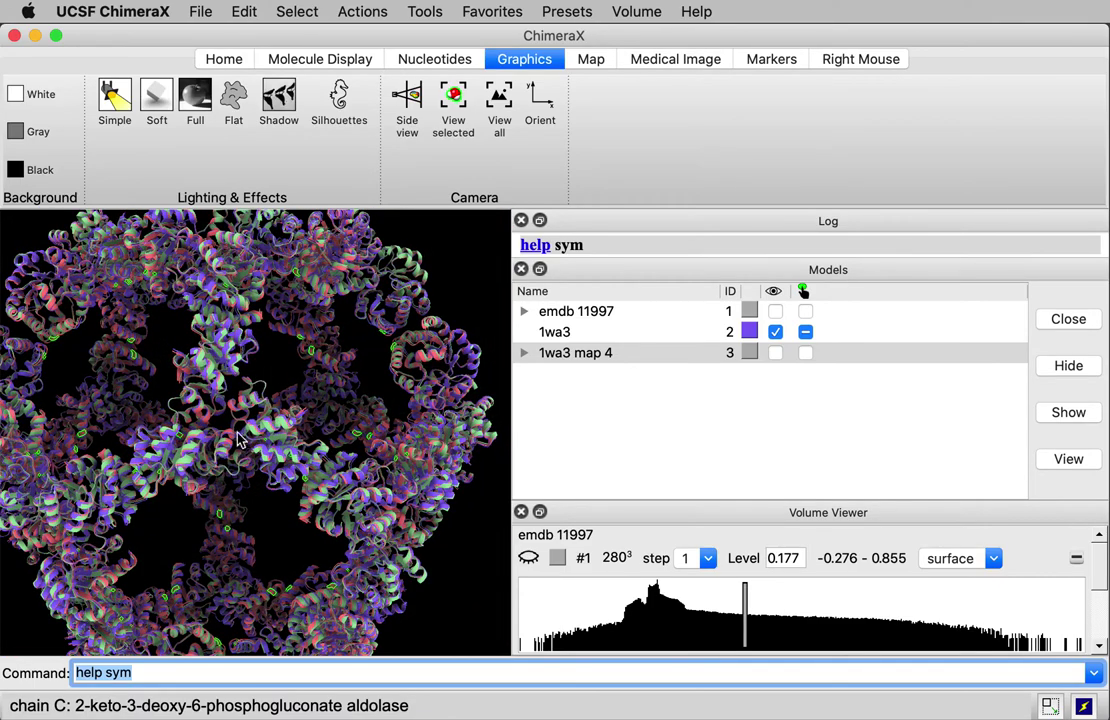
- Delete chains B and C with 'delete /B,C'
mouse_move(268, 421)
key(BackSpace)
text(delete)
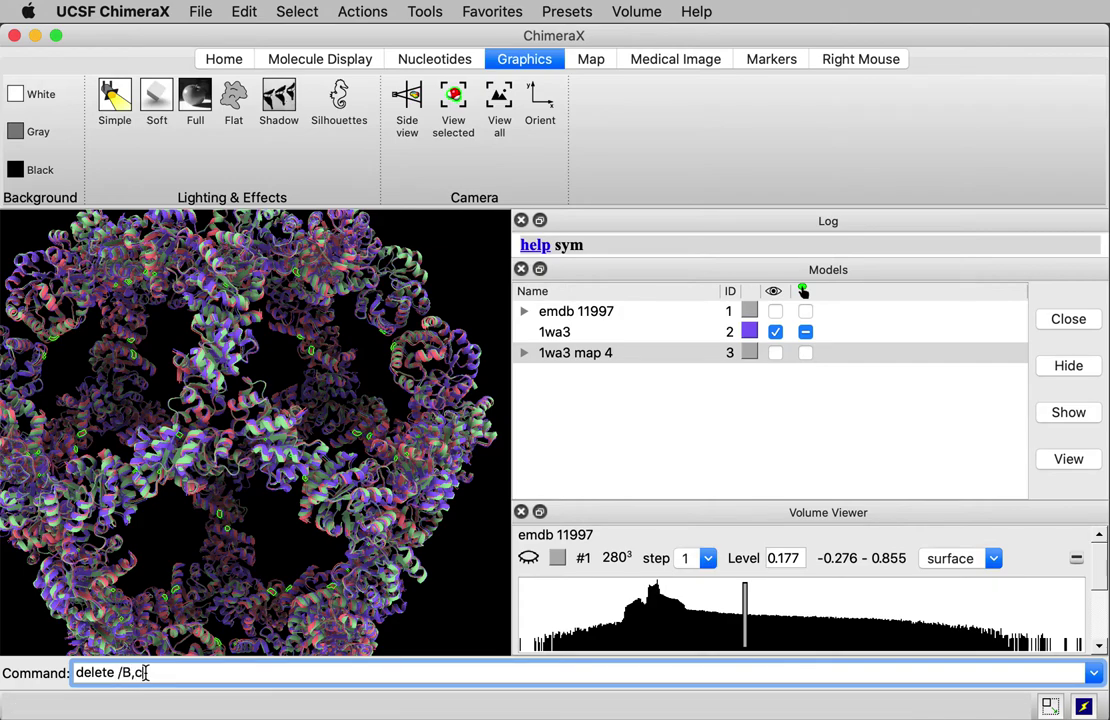
text( /B,c)
key(BackSpace)
text(C)
key(Return)
scroll(290, 533, down, 5)
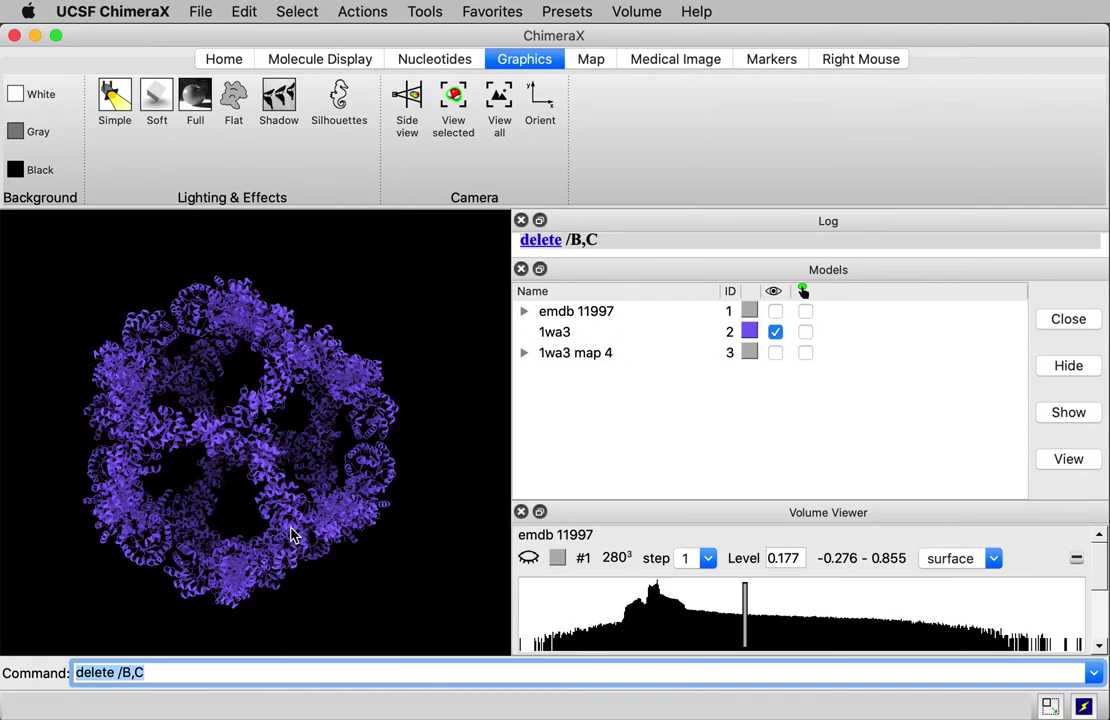
scroll(290, 533, up, 2)
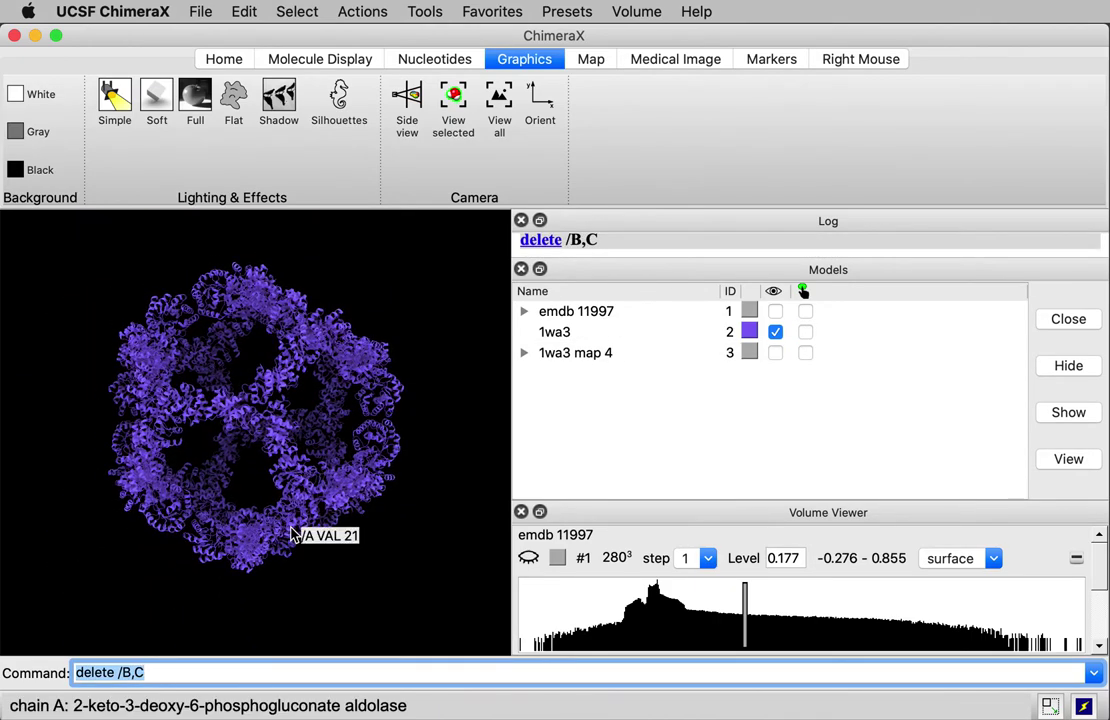
- Colour the remaining 1wa3 cage yellow
click(362, 12)
mouse_move(446, 94)
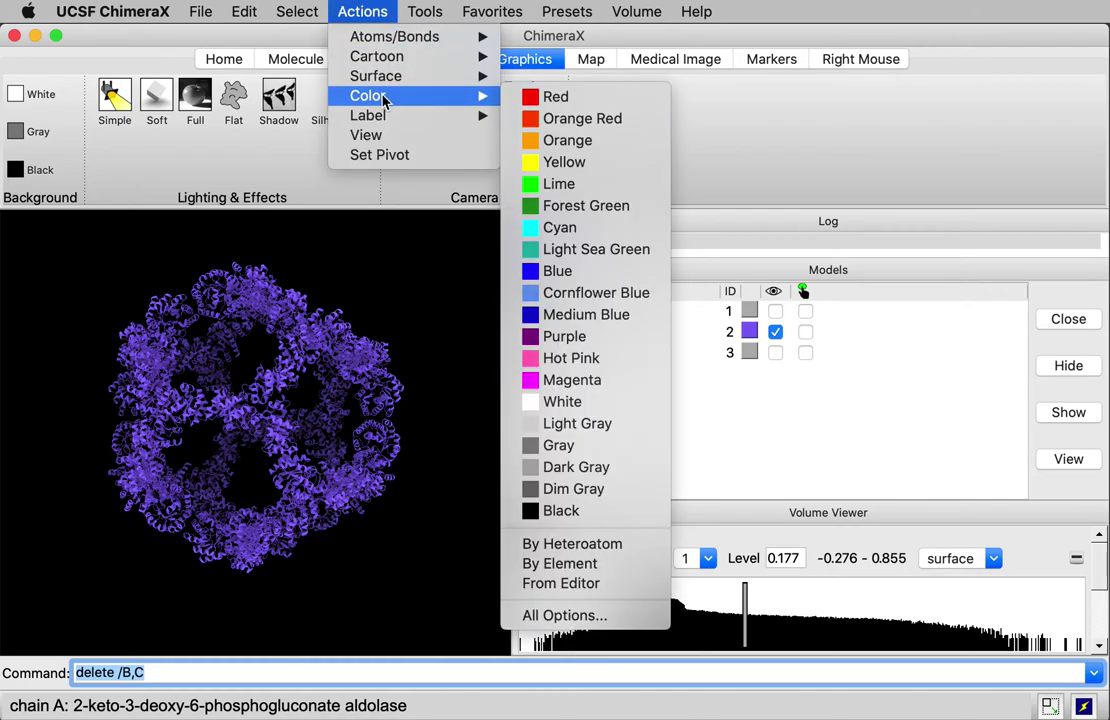
click(558, 163)
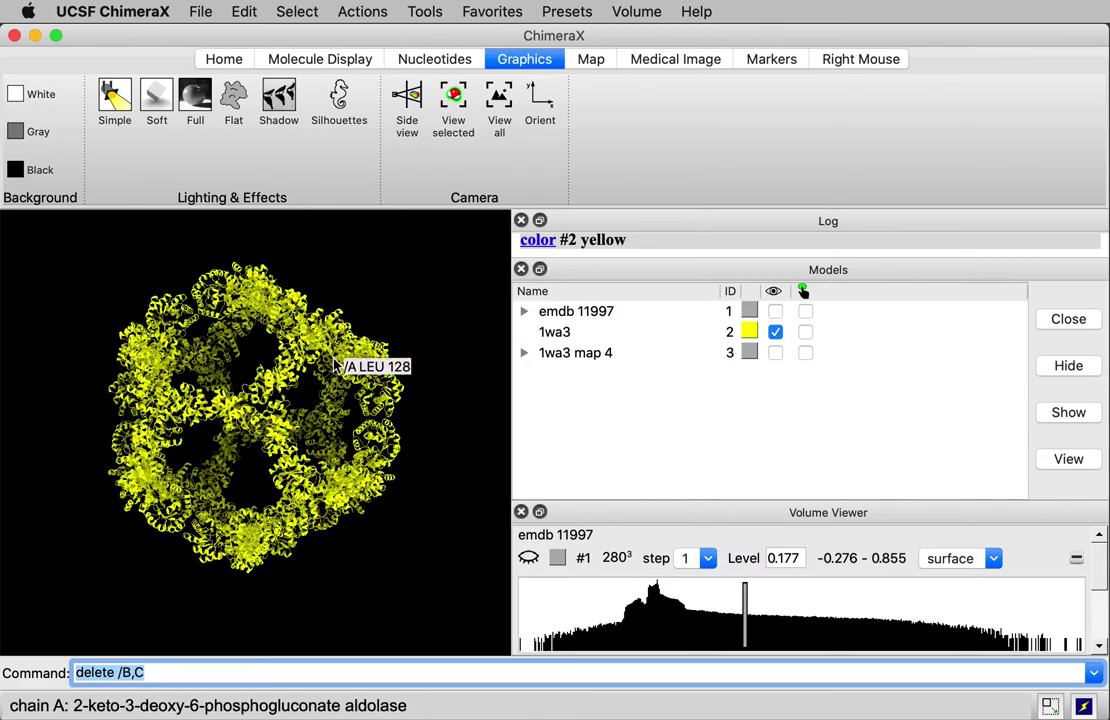
scroll(335, 366, up, 10)
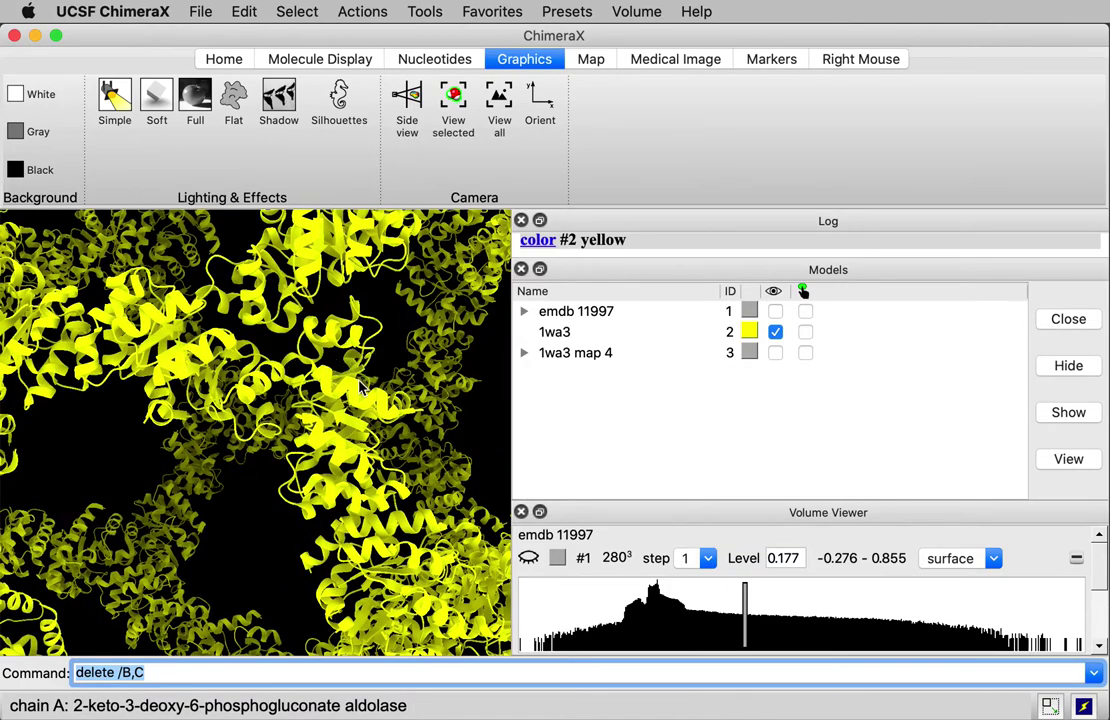
- Apply the Cylinders/Stubs preset so helices are drawn as cylinders
click(565, 11)
click(603, 76)
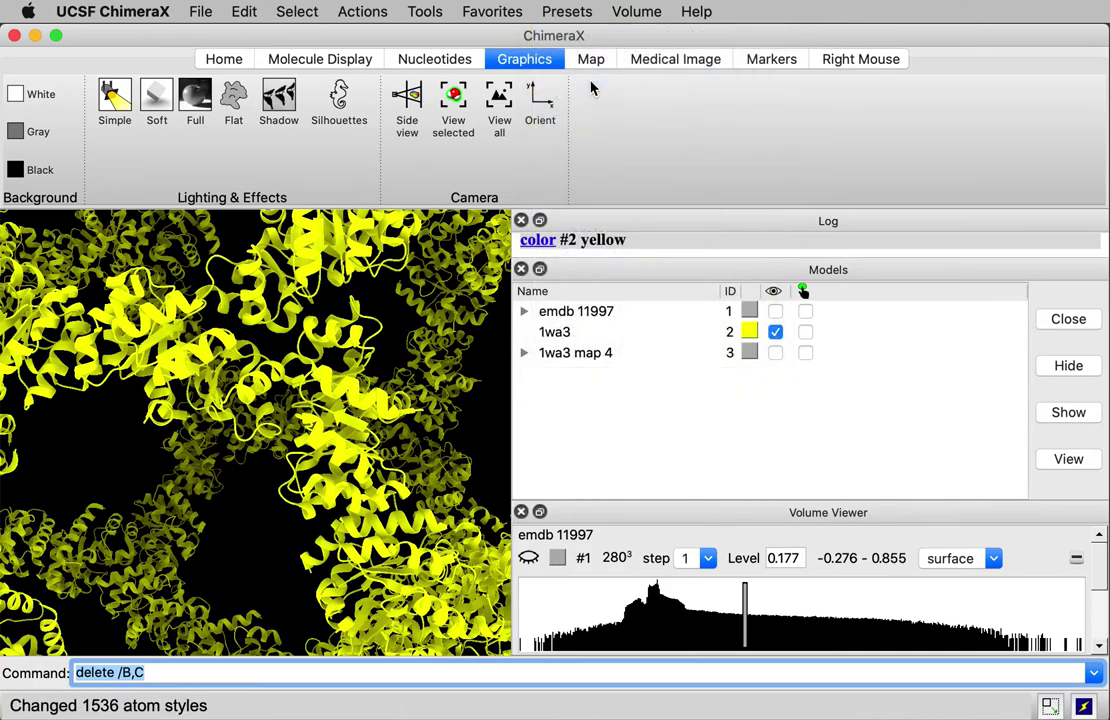
scroll(296, 379, down, 10)
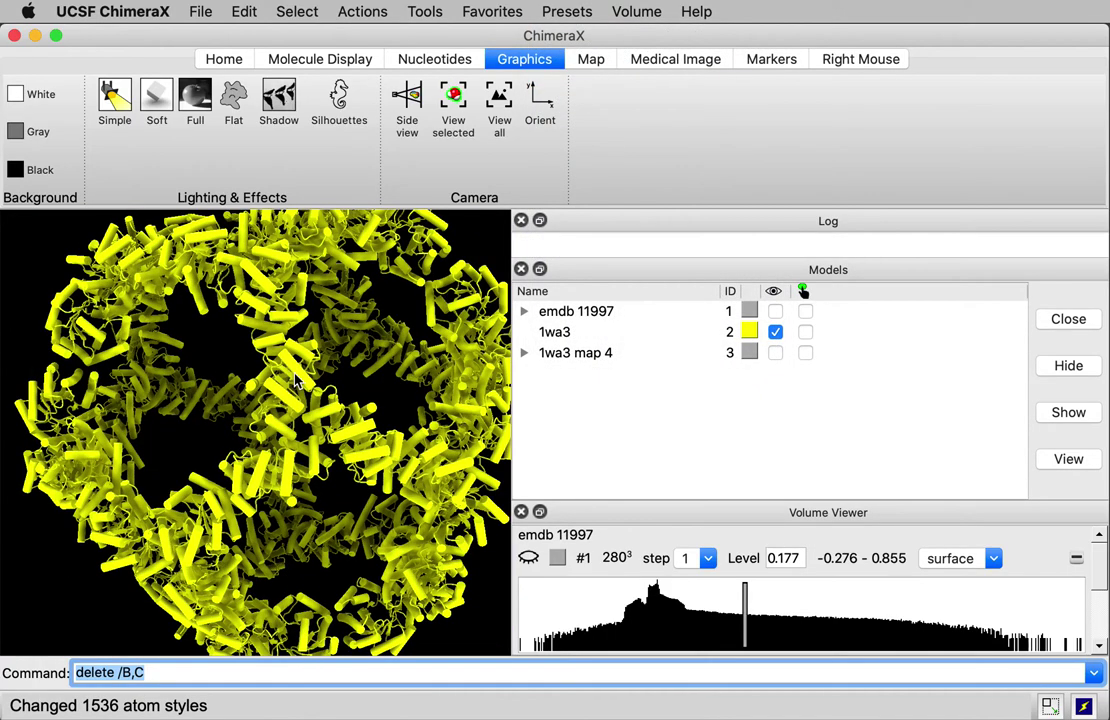
scroll(296, 381, down, 5)
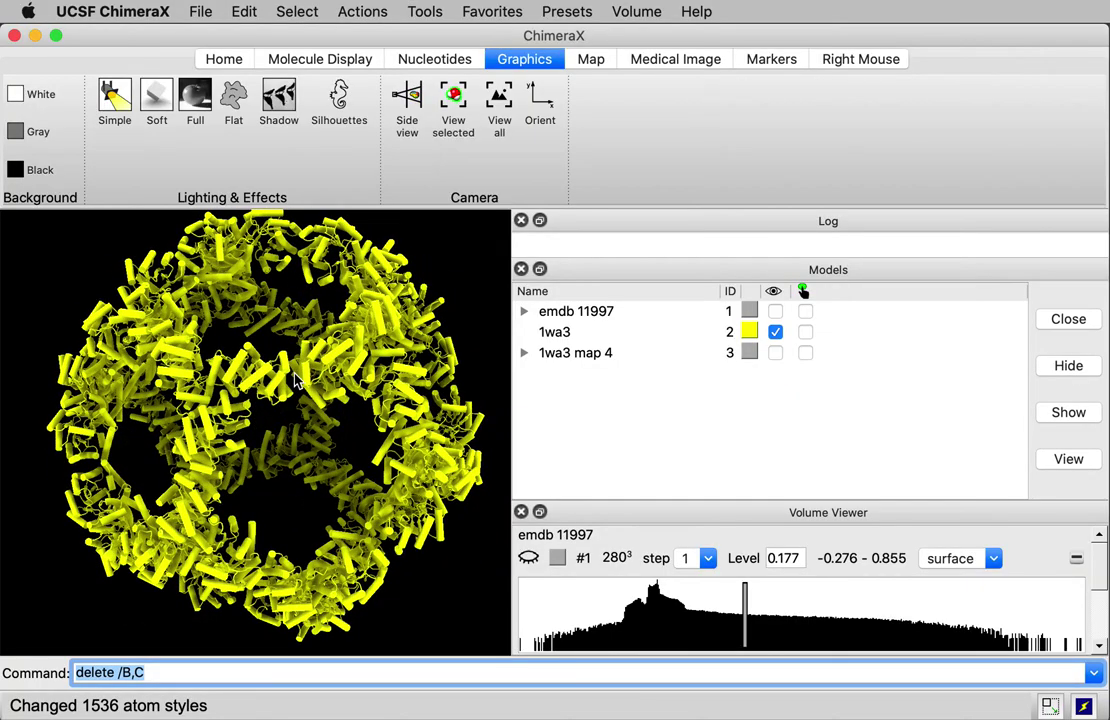
scroll(296, 379, up, 5)
scroll(298, 380, down, 3)
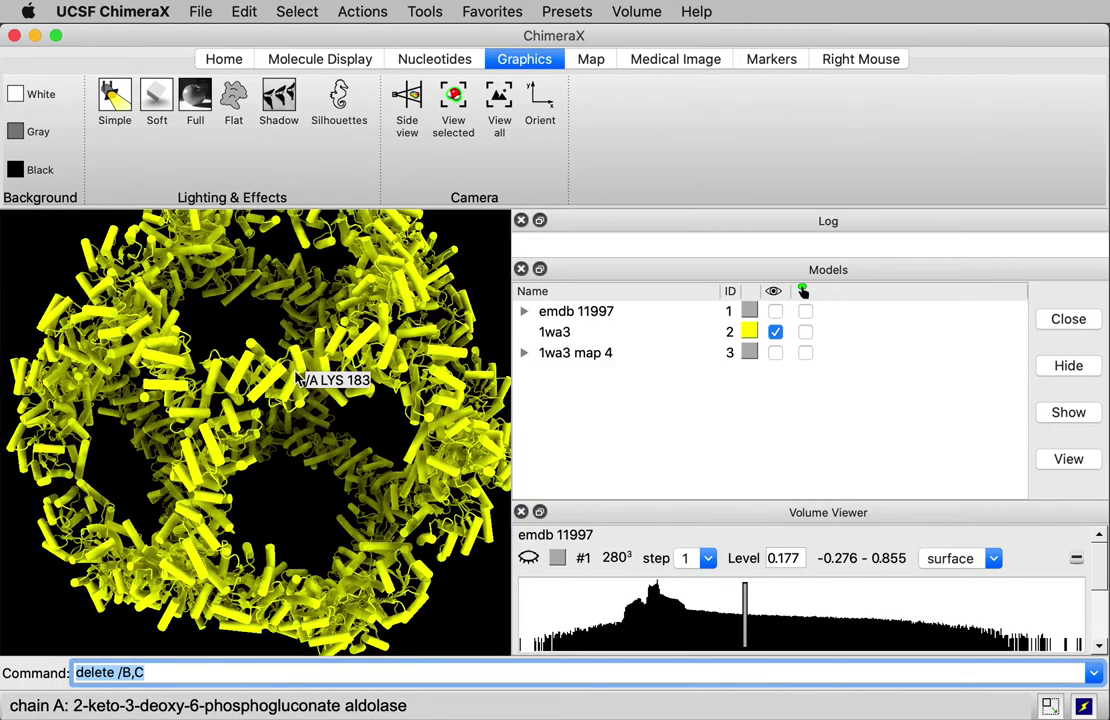
- Show the emdb 11997 map again around the yellow cylinder cage and zoom to inspect
click(775, 311)
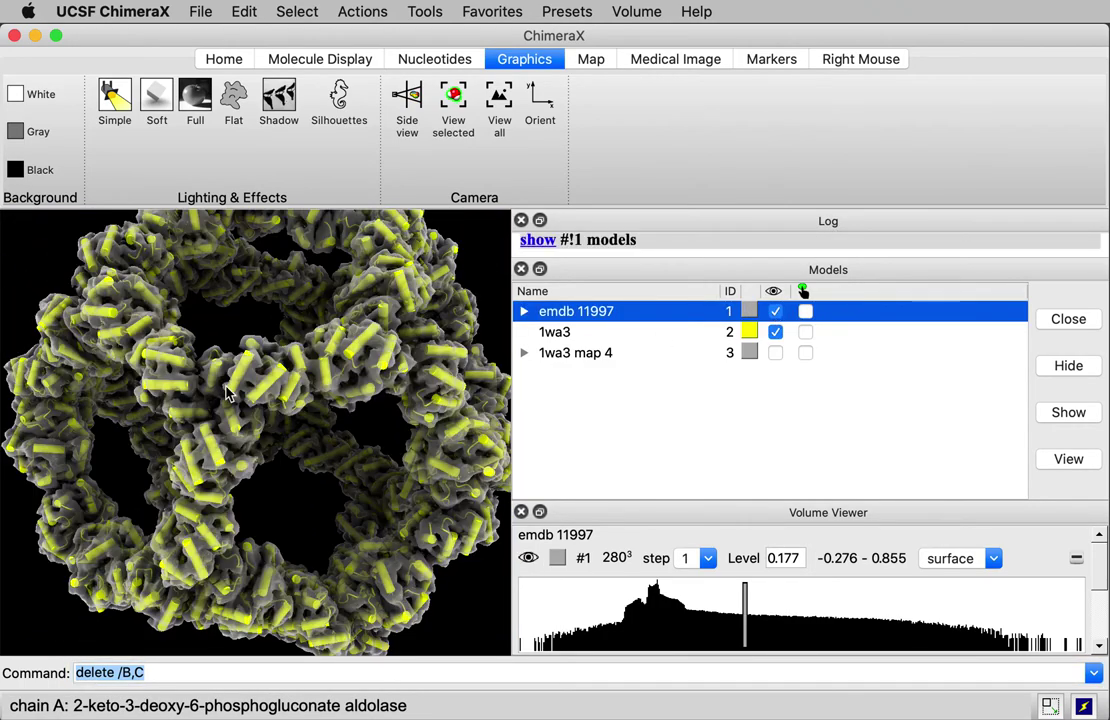
click(225, 393)
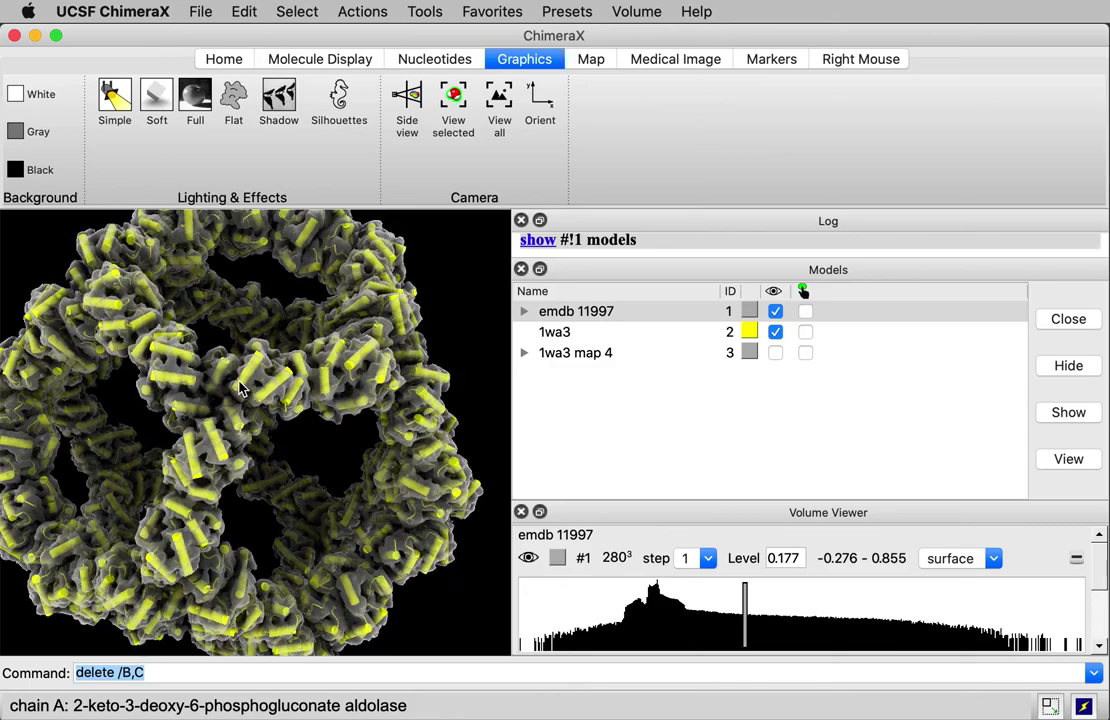
scroll(240, 389, down, 3)
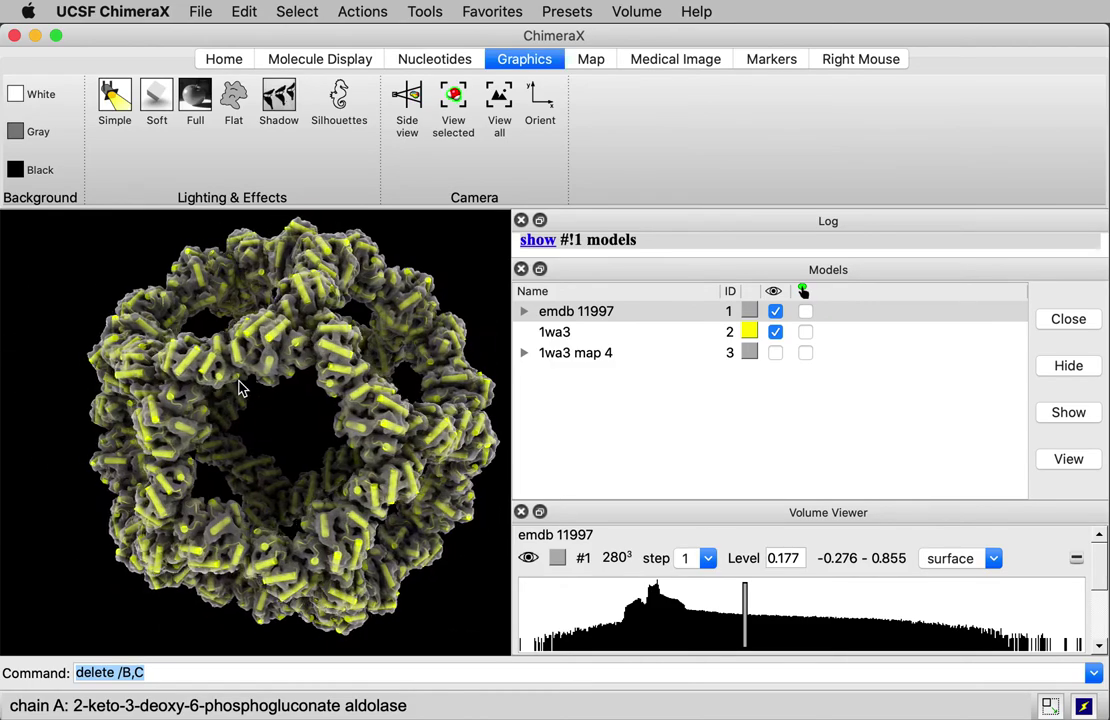
scroll(240, 389, up, 5)
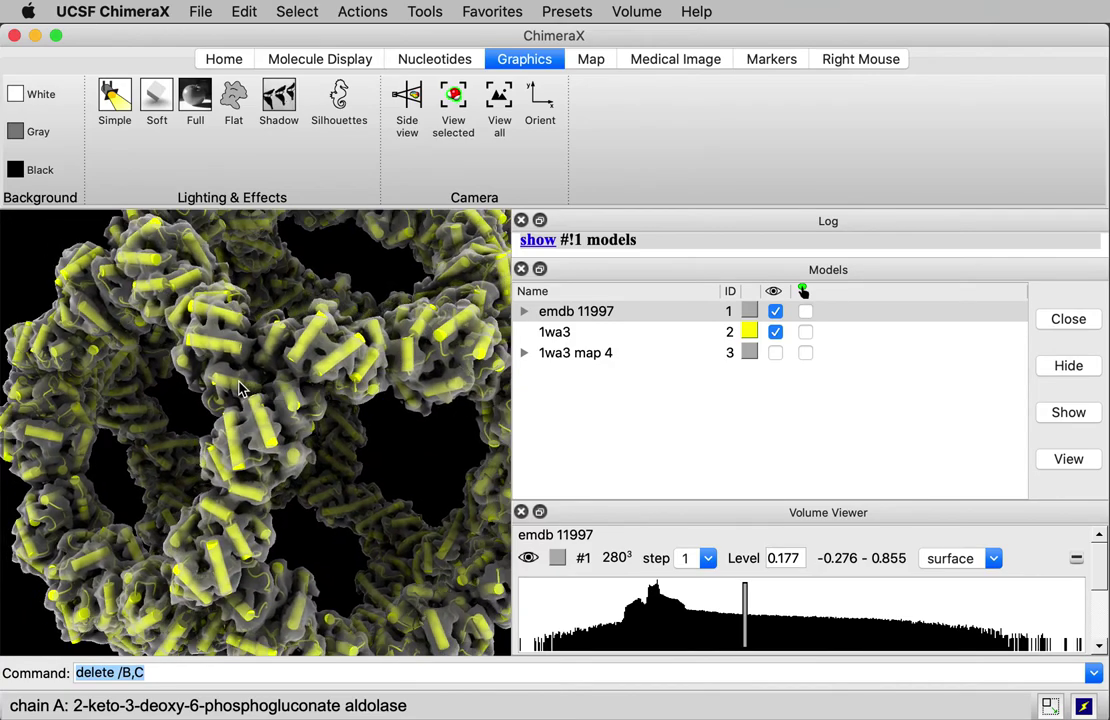
scroll(240, 389, down, 5)
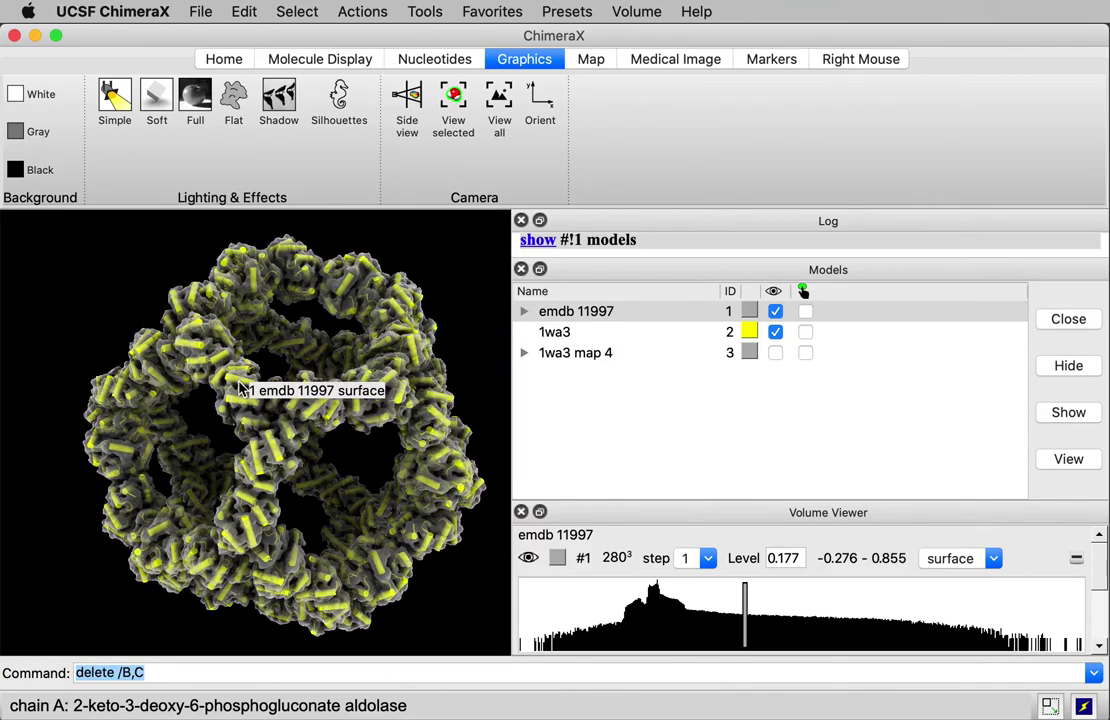